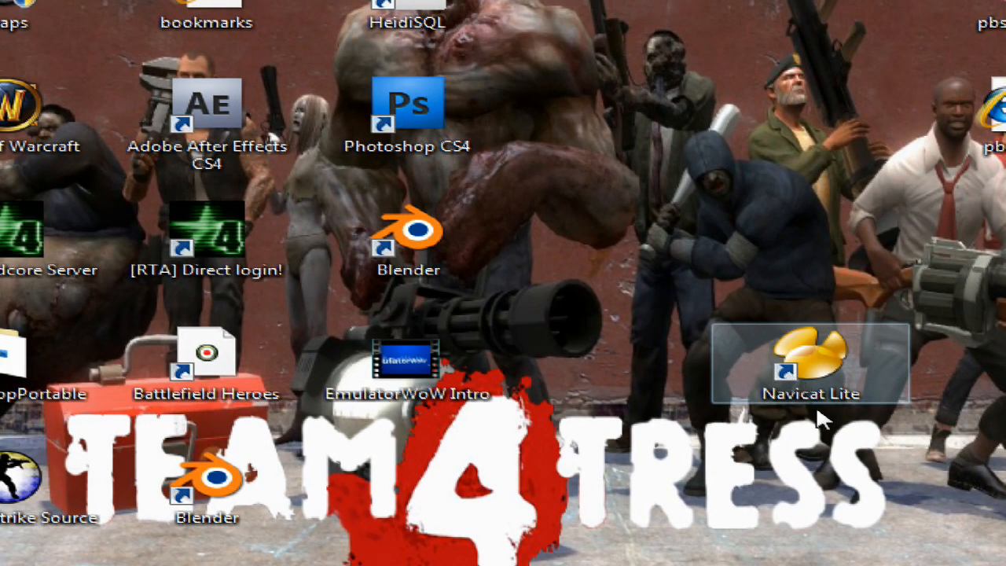
# Launch Navicat Lite and open the WoW Server Tutorial connection.
pyautogui.moveTo(706, 430); pyautogui.dragTo(960, 535)
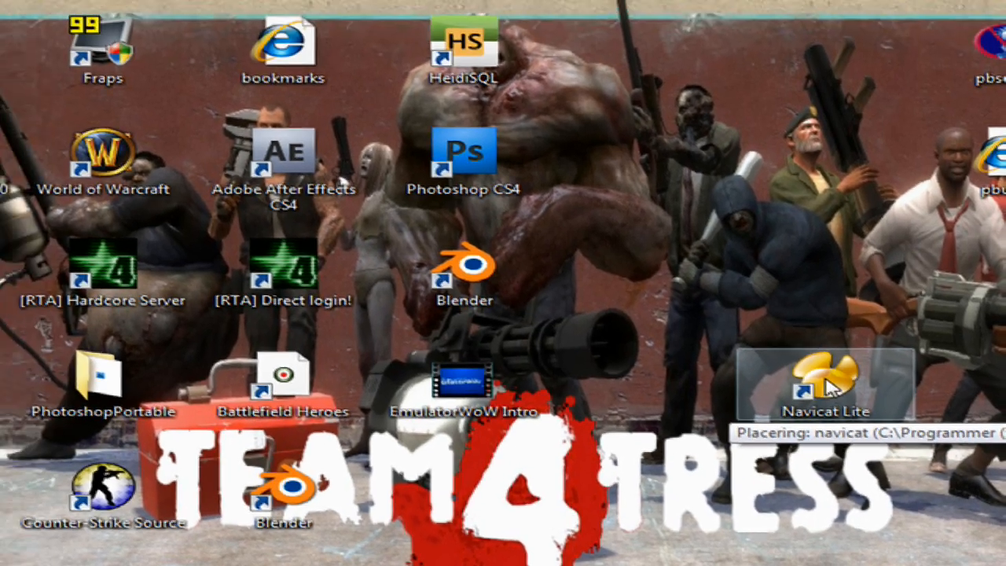
pyautogui.doubleClick(825, 381)
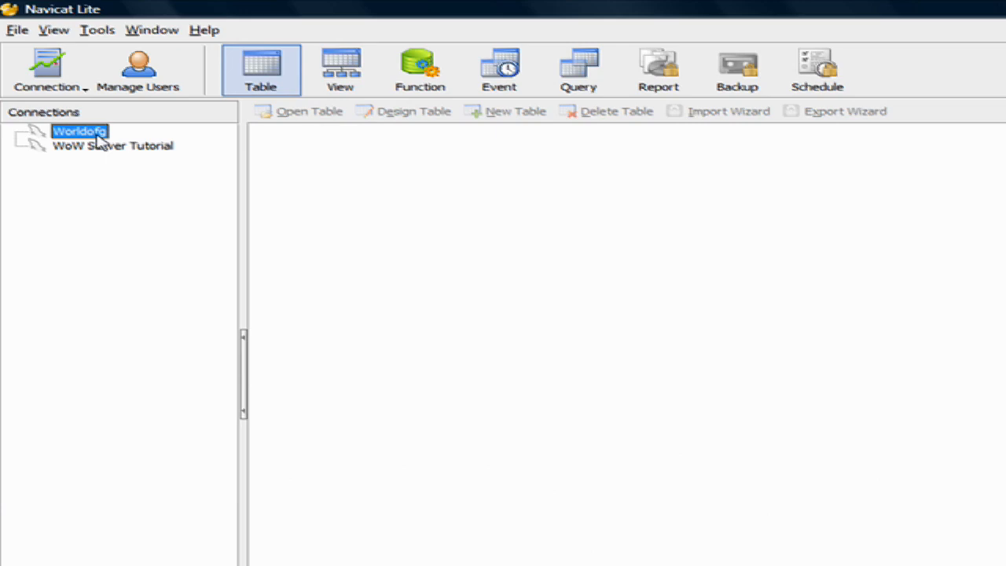
pyautogui.doubleClick(93, 145)
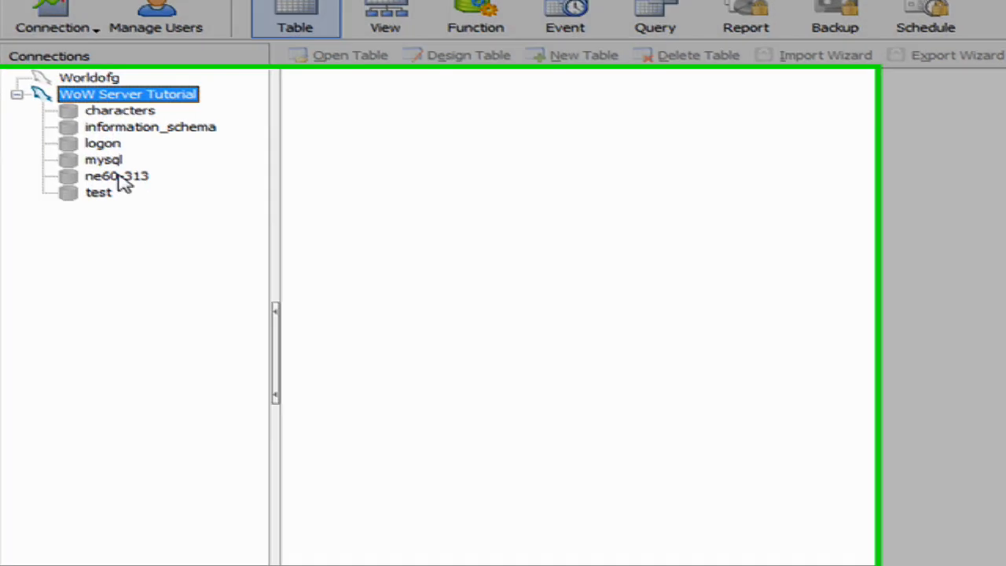
# Open the playercreateinfo table in the ne60-313 database.
pyautogui.doubleClick(130, 218)
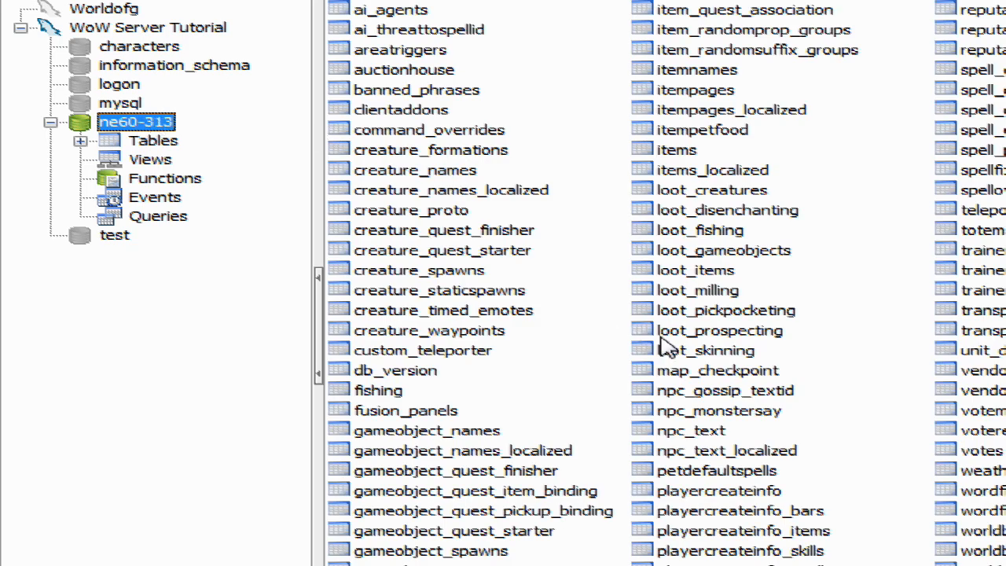
pyautogui.click(739, 490)
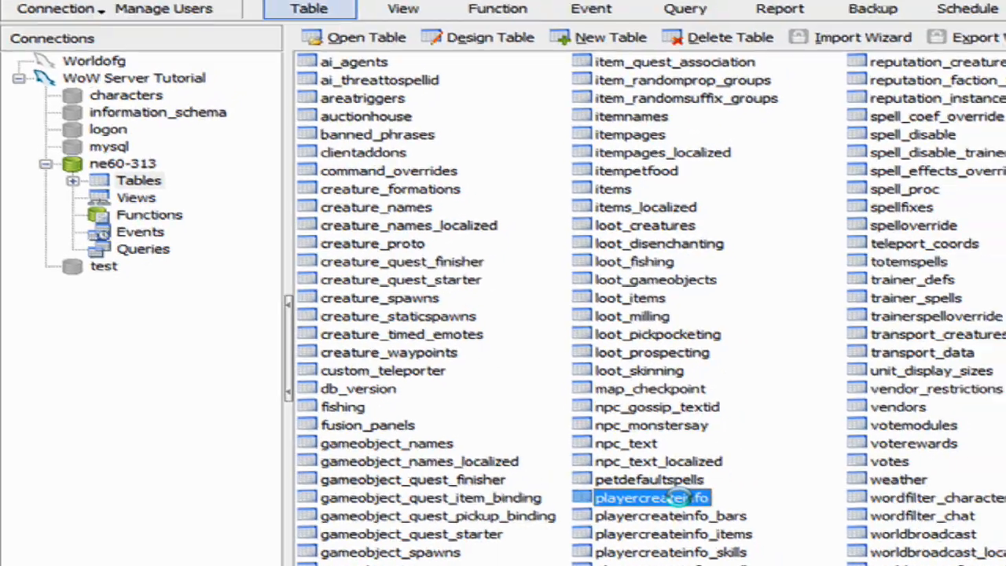
pyautogui.doubleClick(750, 496)
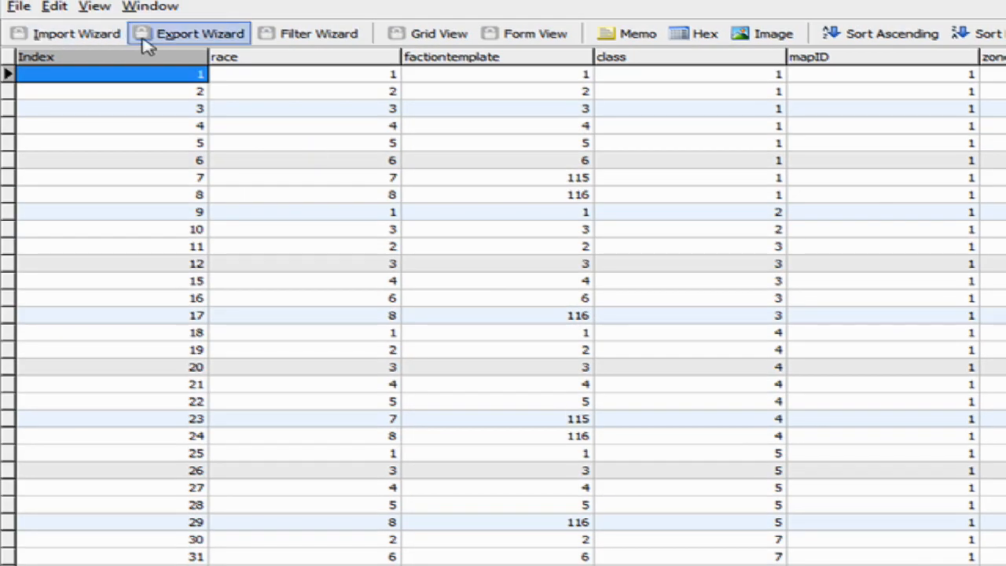
# Browse the playercreateinfo table's columns across to the position fields and back.
pyautogui.press('Right')
pyautogui.press('Right')
pyautogui.press('Right')
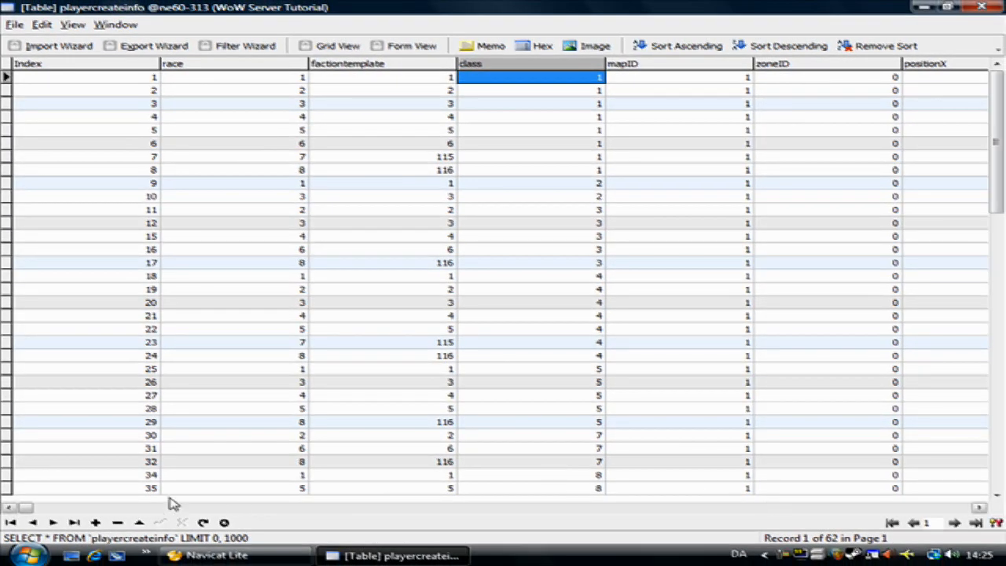
pyautogui.moveTo(32, 508); pyautogui.dragTo(261, 499)
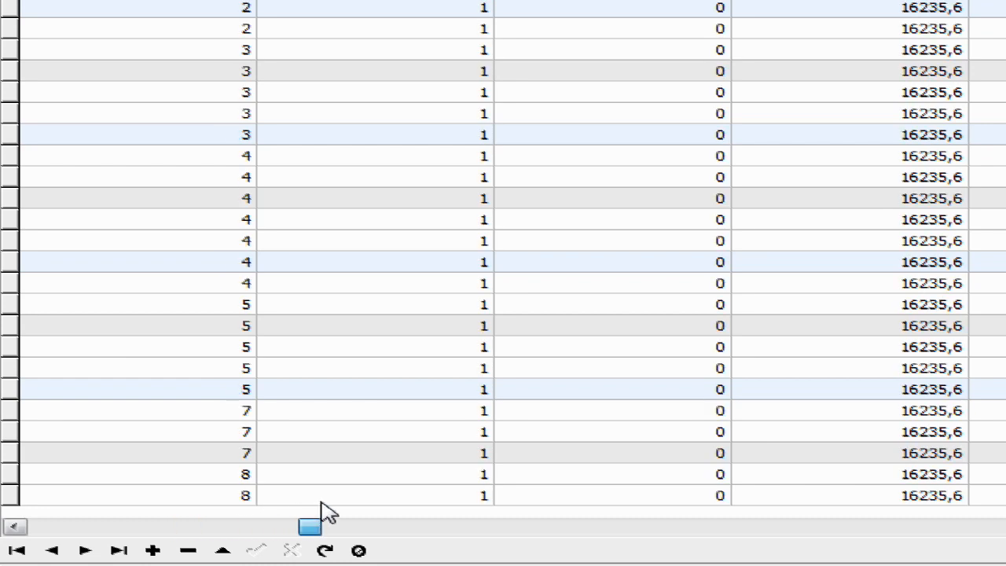
pyautogui.moveTo(327, 511); pyautogui.dragTo(371, 510)
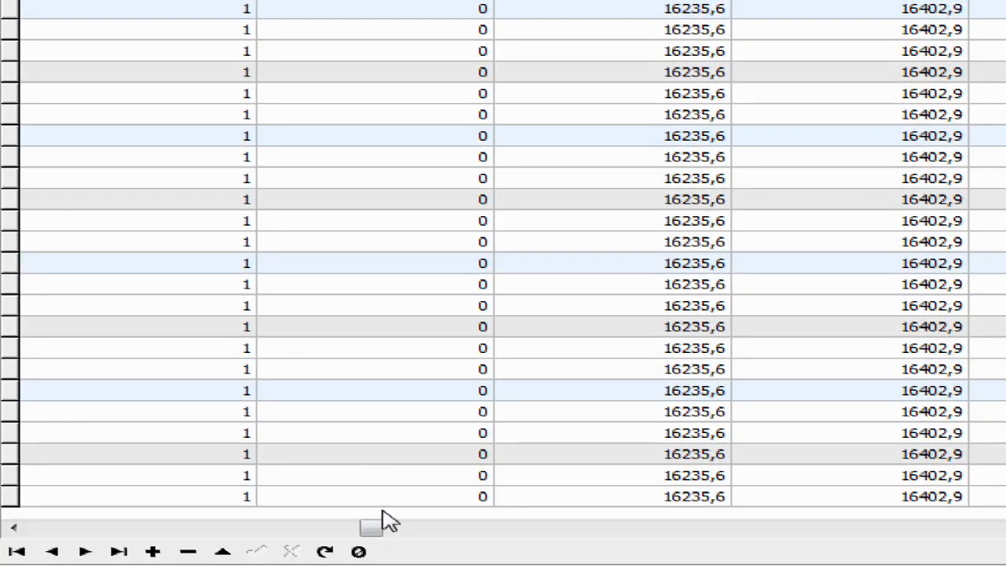
pyautogui.moveTo(378, 531); pyautogui.dragTo(45, 494)
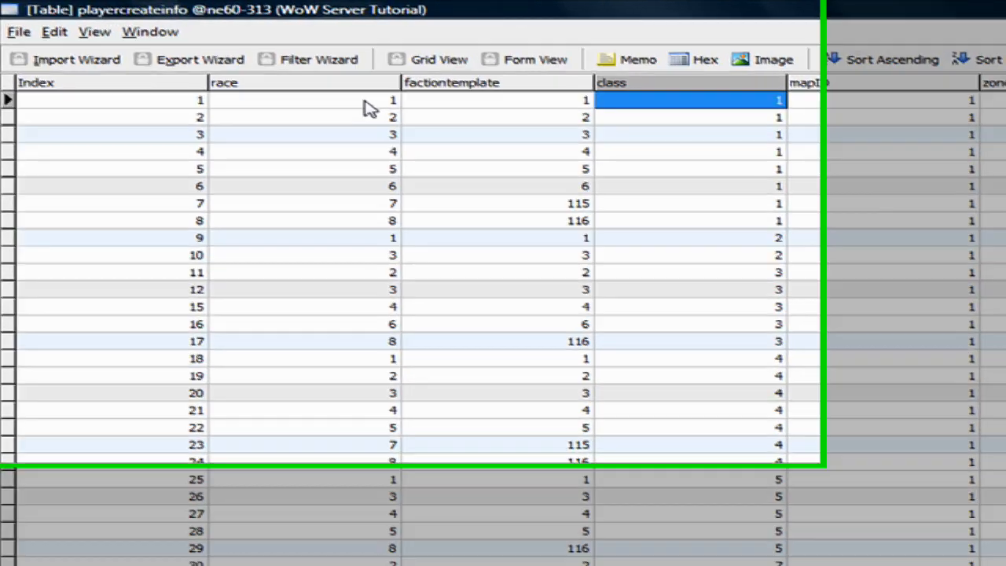
pyautogui.click(281, 77)
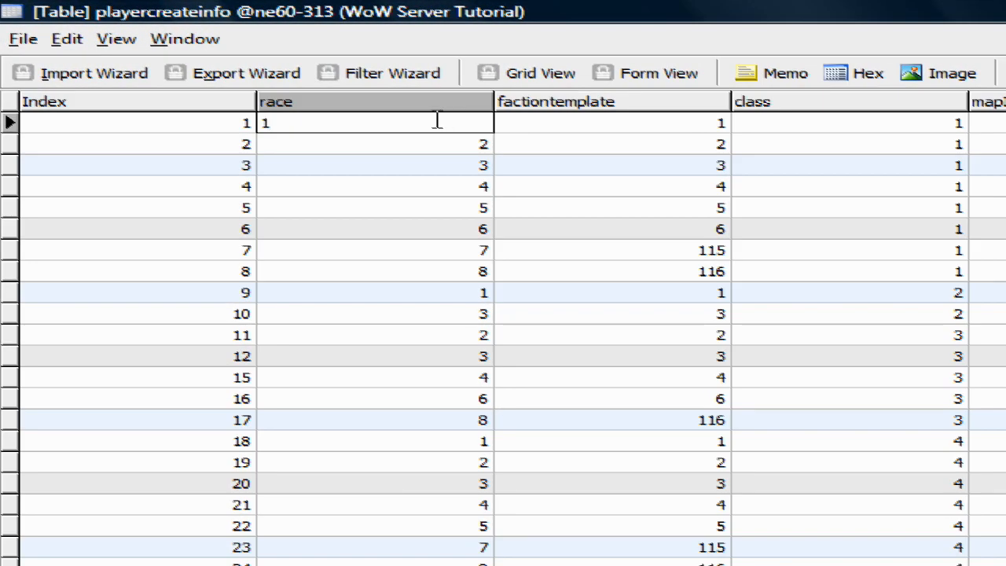
pyautogui.moveTo(271, 118); pyautogui.dragTo(213, 123)
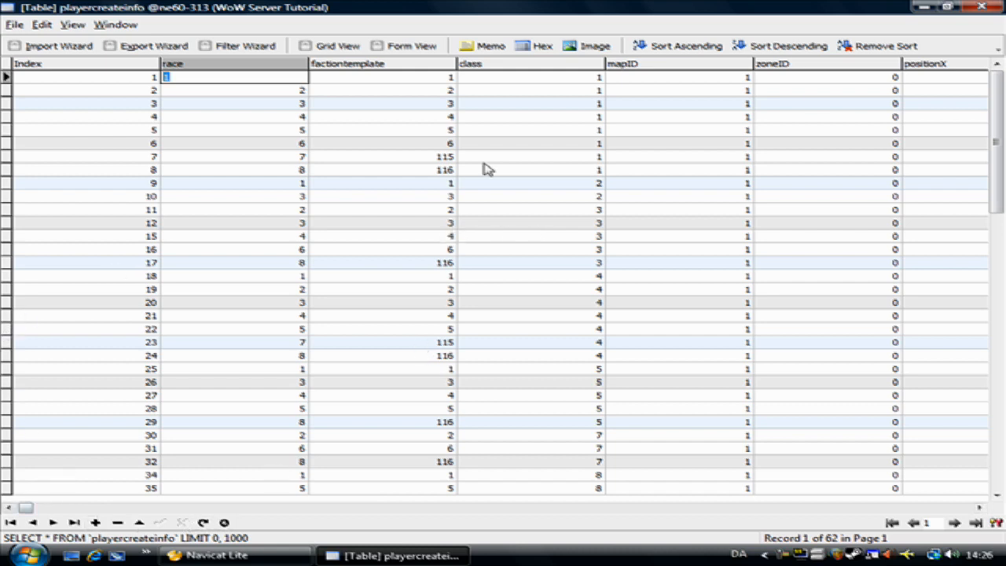
# Close the table window and Navicat Lite.
pyautogui.click(995, 6)
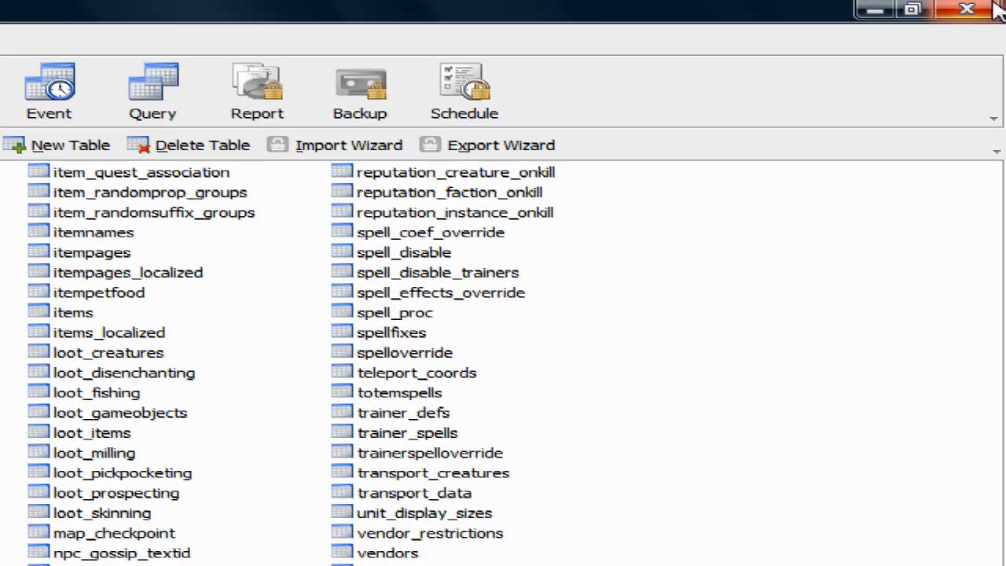
pyautogui.click(995, 6)
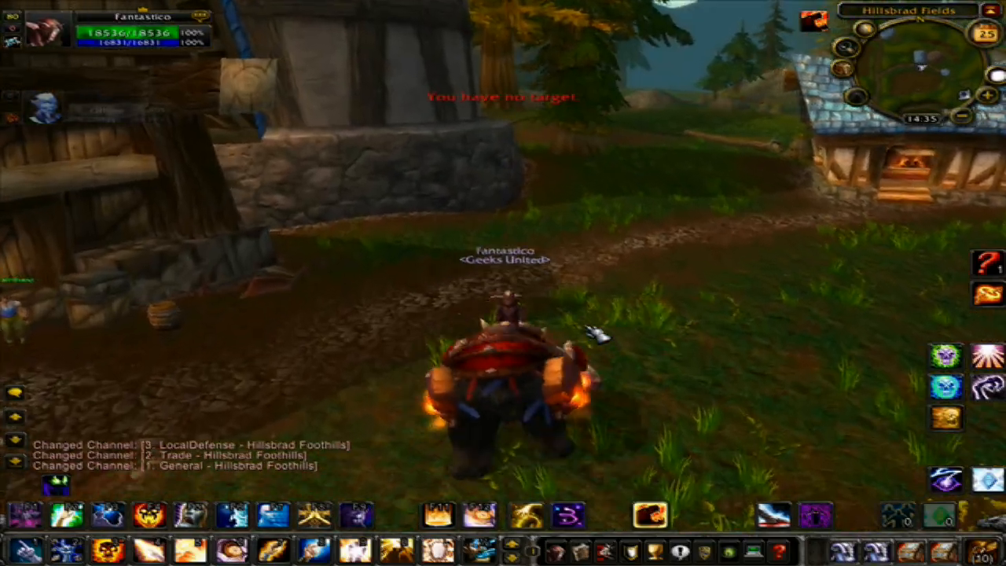
# Move the character to a new spot in Hillsbrad Fields in the game.
pyautogui.press('d')
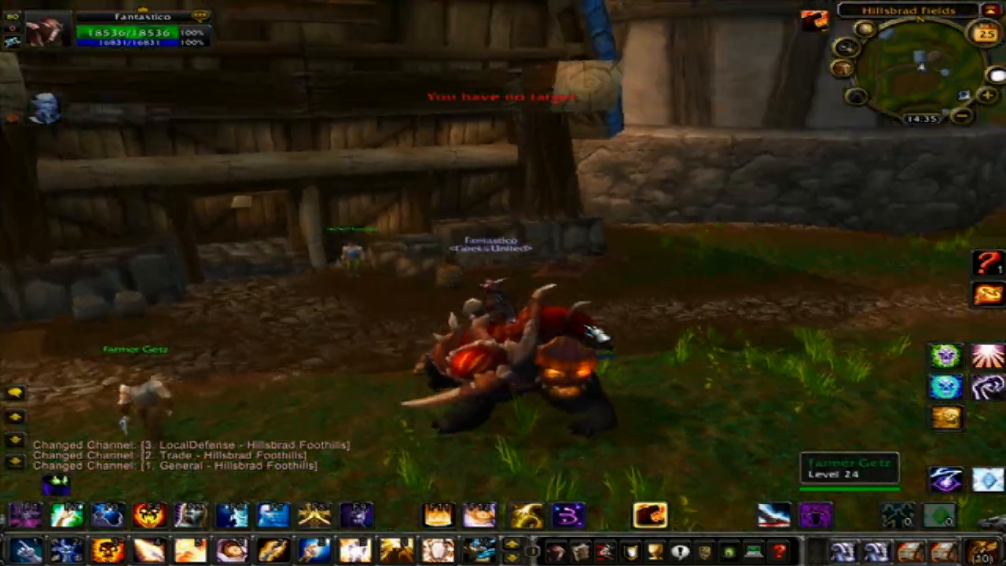
pyautogui.press('w')
pyautogui.press('a')
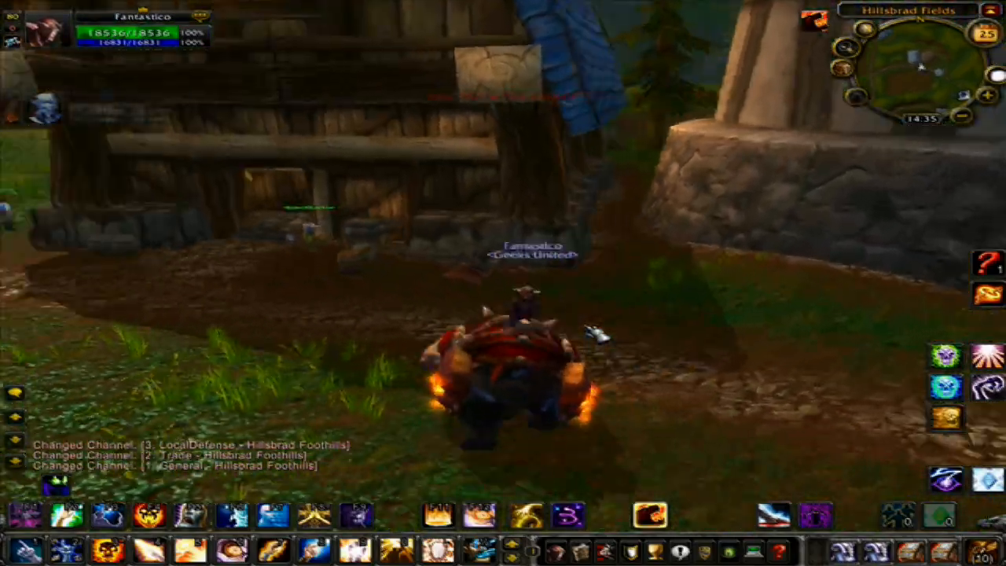
pyautogui.press('a')
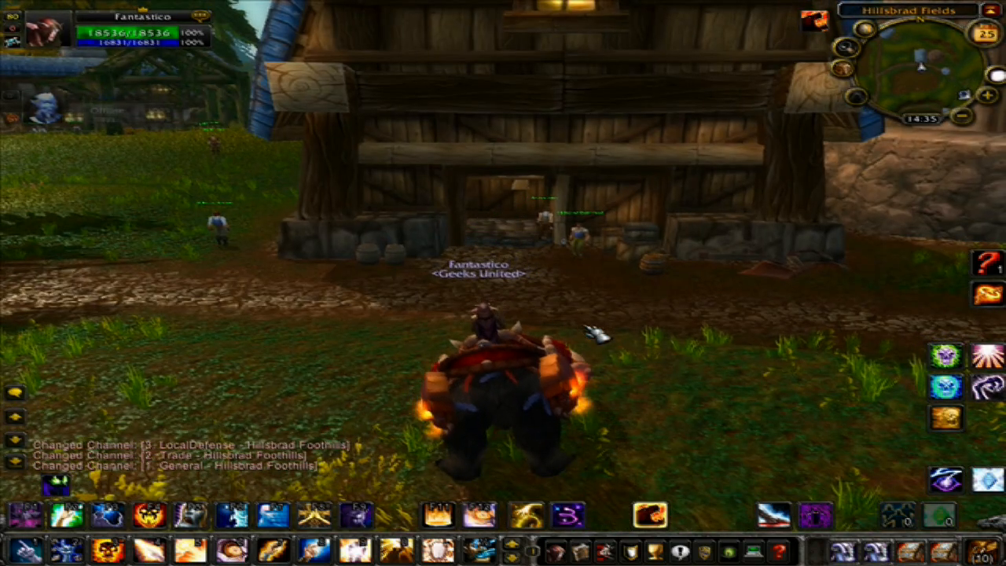
# Run the .gps chat command to show the character's current position.
pyautogui.press('Return')
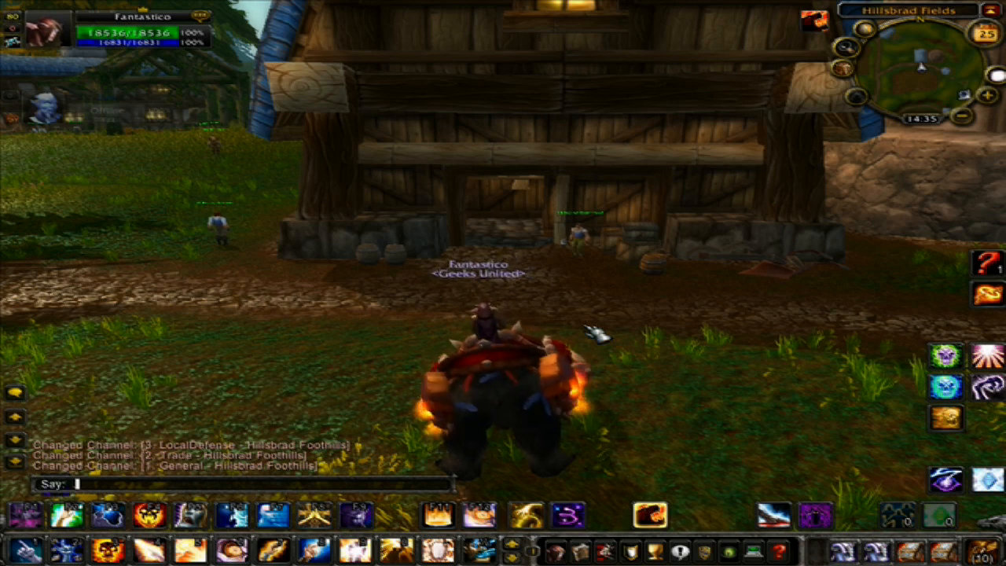
pyautogui.write('.gps')
pyautogui.press('Return')
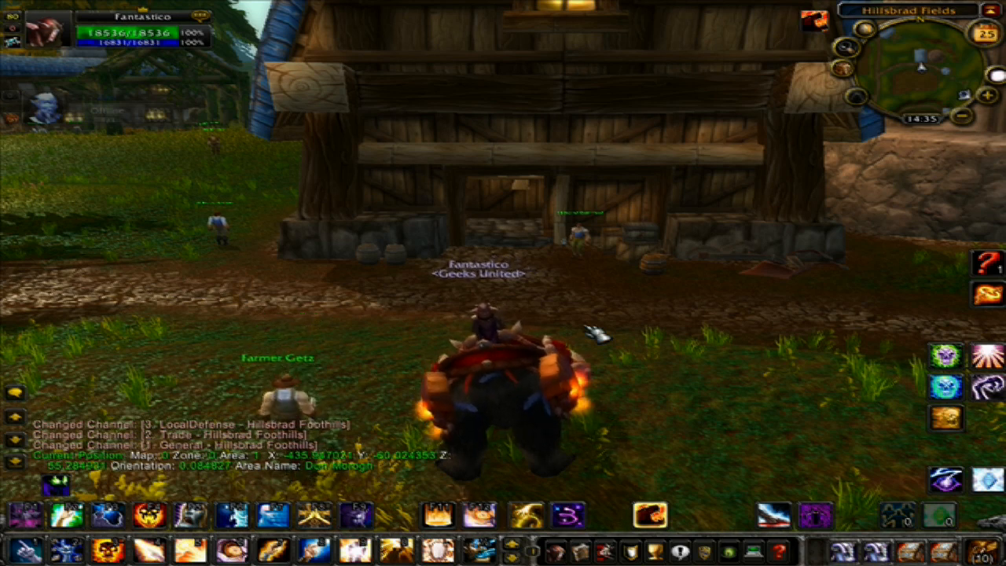
# Enter the X coordinate -435.947021 in the chat box and select it for copying.
pyautogui.press('Return')
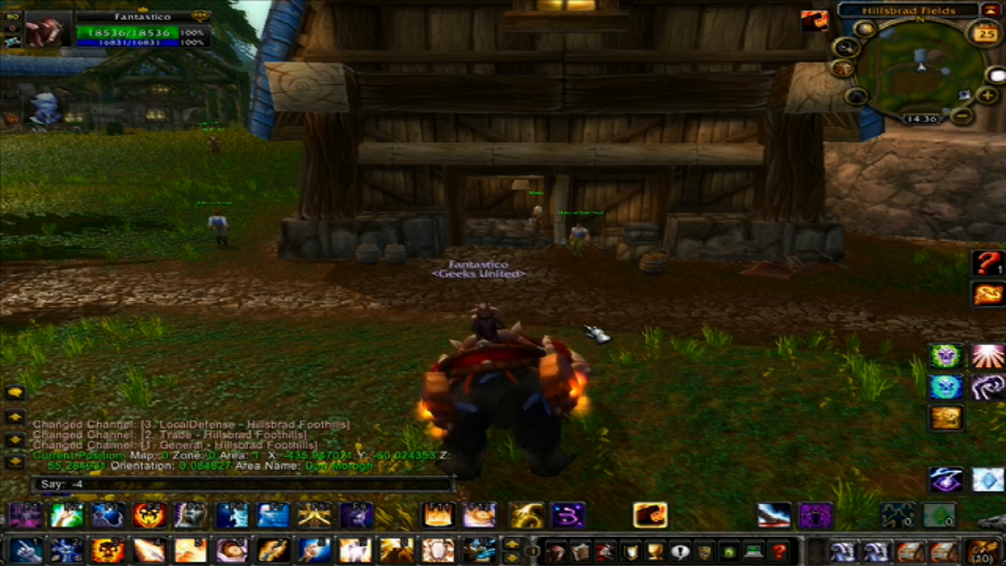
pyautogui.write('35.')
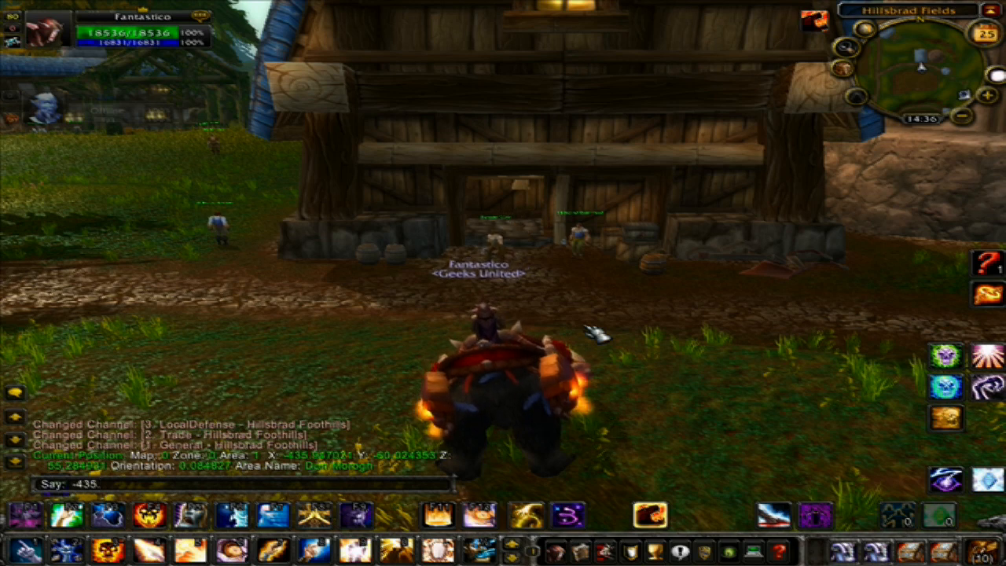
pyautogui.write('9')
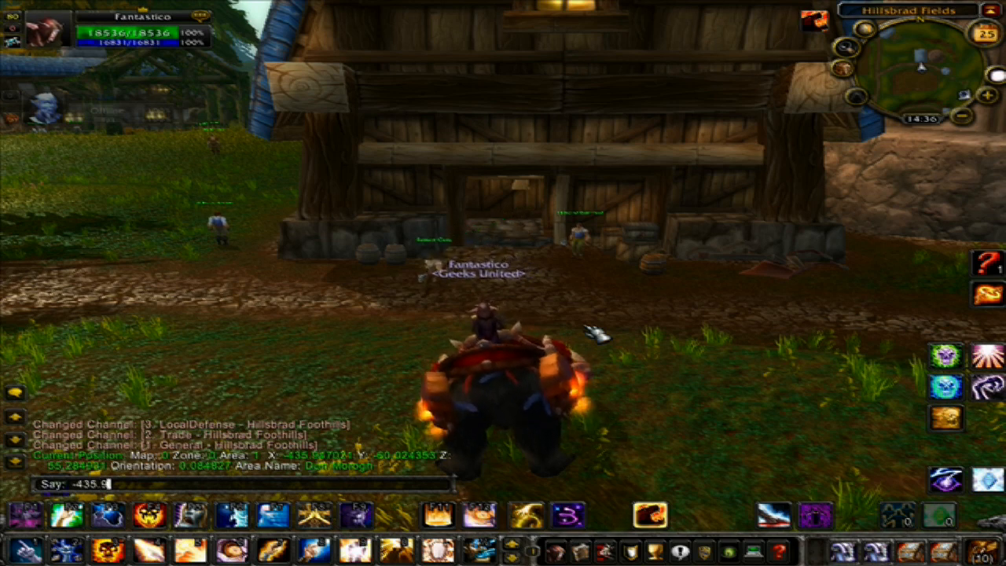
pyautogui.write('47')
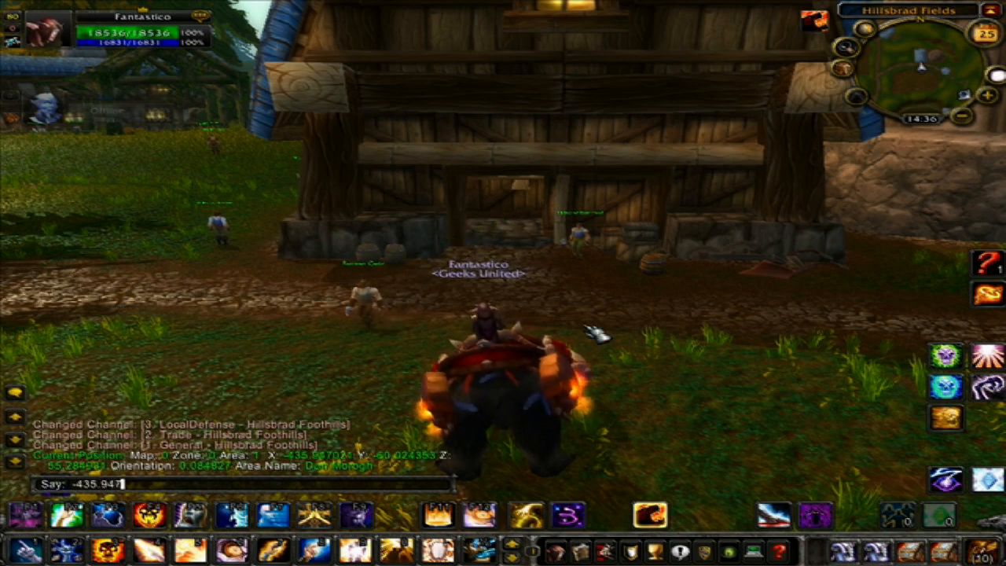
pyautogui.write('021')
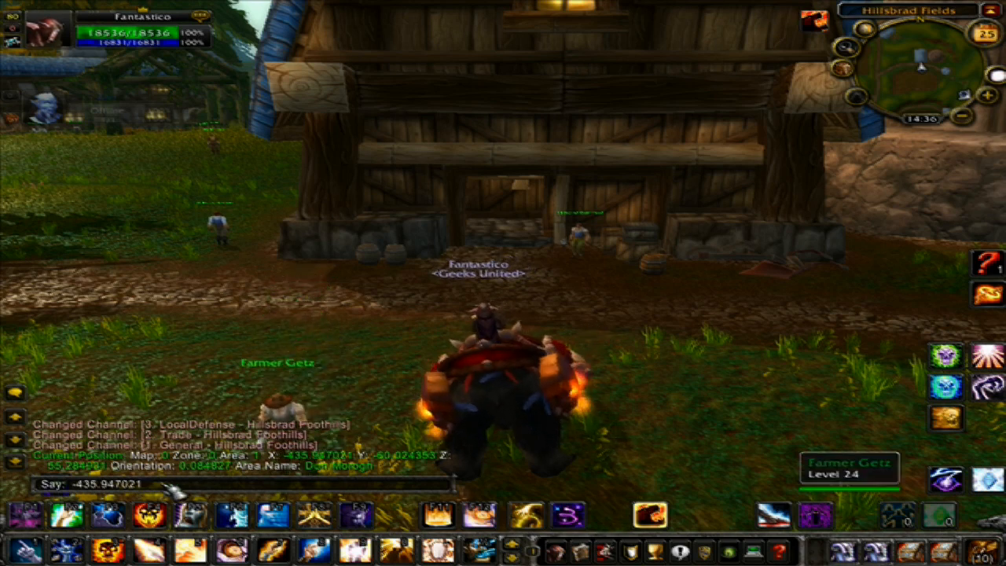
pyautogui.moveTo(143, 484); pyautogui.dragTo(47, 484)
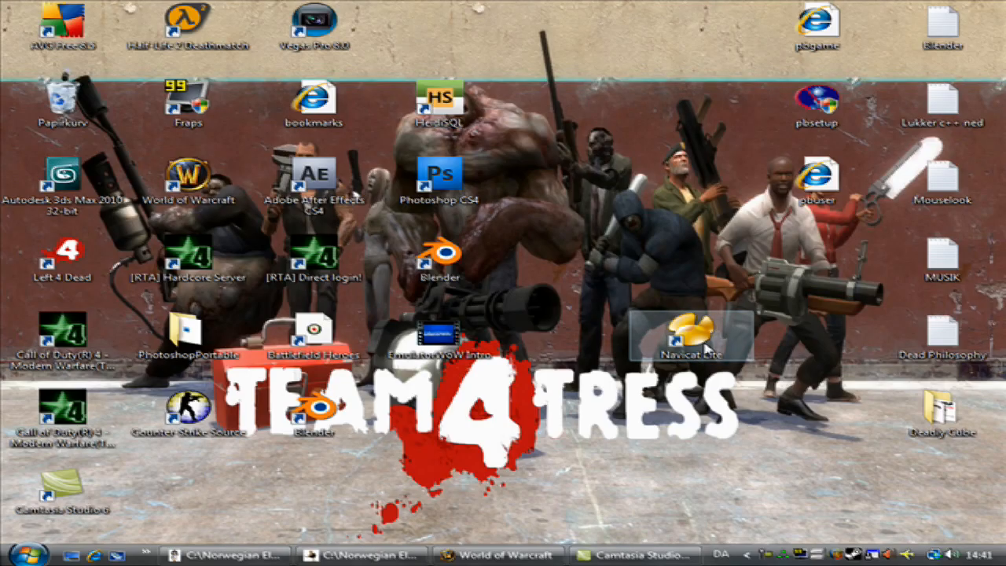
# Reopen Navicat Lite and connect to WoW Server Tutorial.
pyautogui.doubleClick(705, 348)
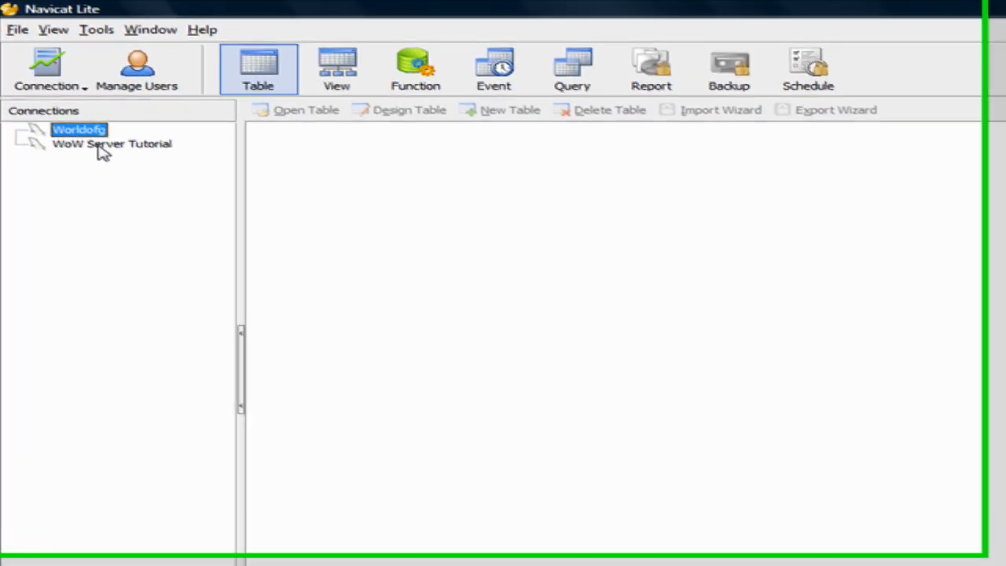
pyautogui.click(100, 146)
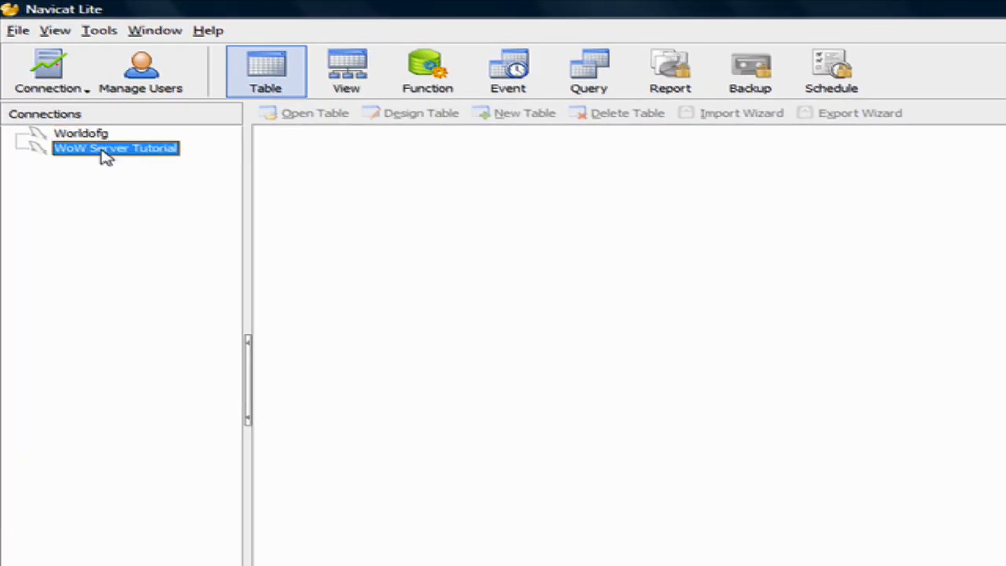
pyautogui.doubleClick(106, 151)
# Open the playercreateinfo table from the ne60-313 database and select the first race cell.
pyautogui.click(97, 227)
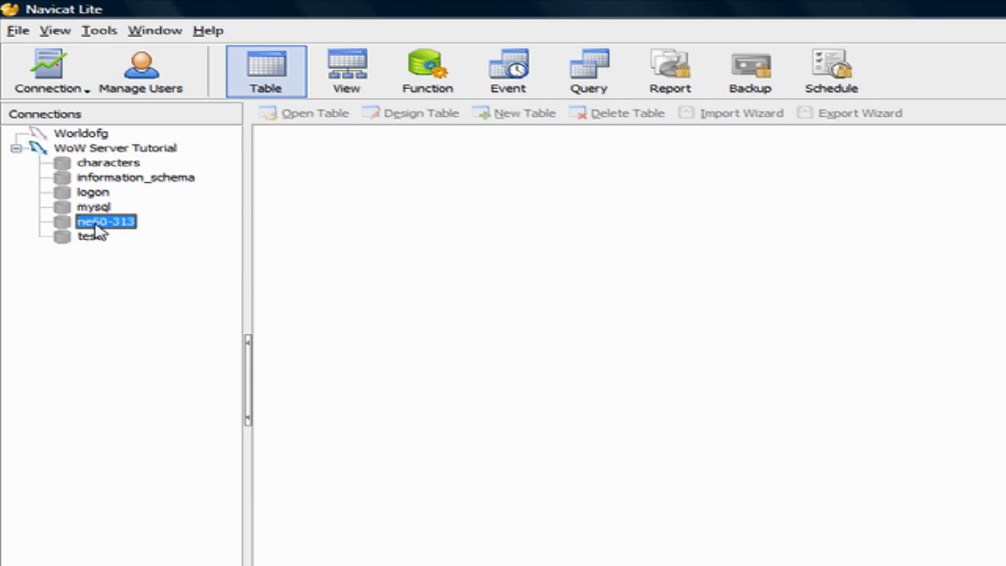
pyautogui.doubleClick(96, 225)
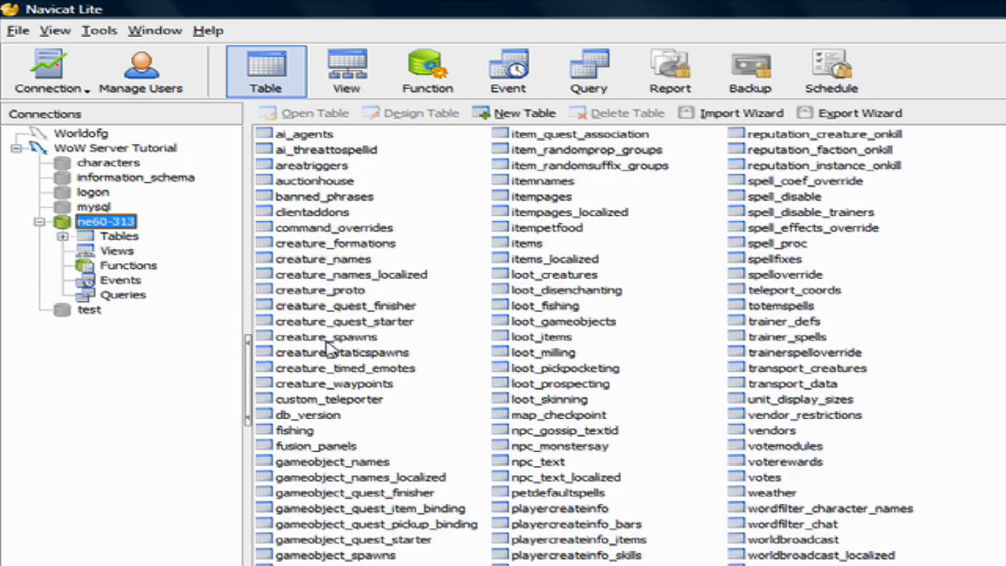
pyautogui.doubleClick(582, 509)
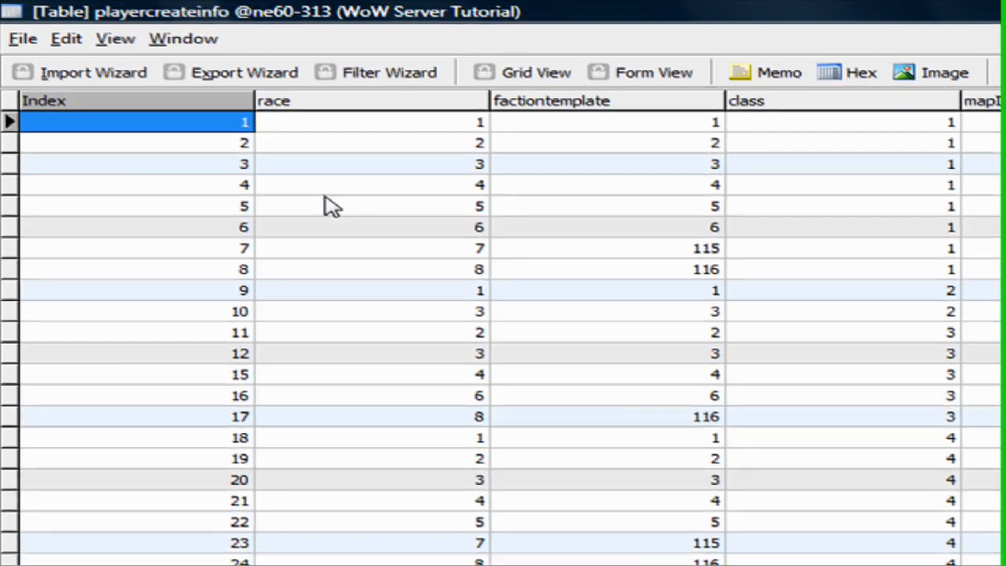
pyautogui.click(354, 128)
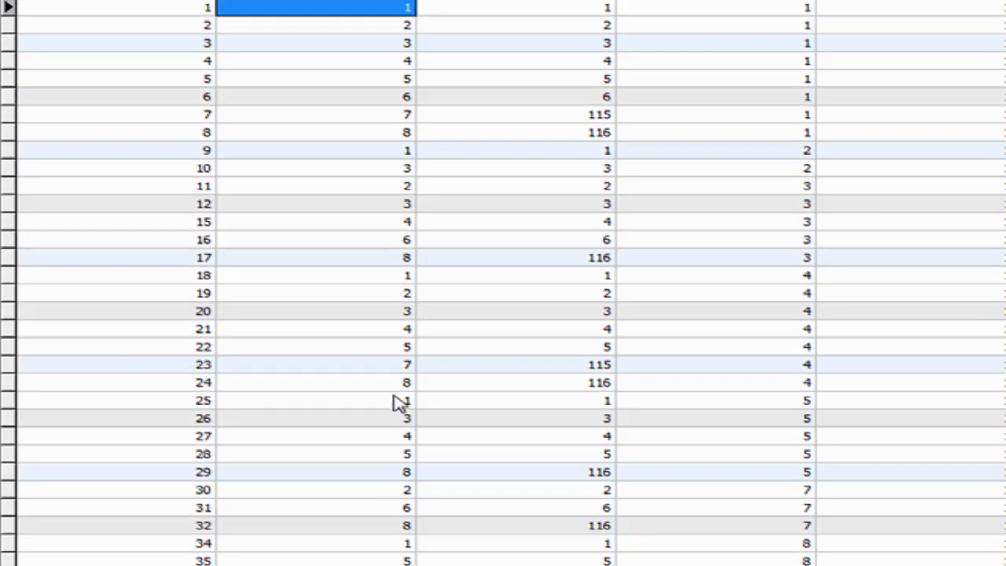
# Scroll through the playercreateinfo rows and across to the position columns.
pyautogui.scroll(-4, 468, 466)
pyautogui.scroll(-3, 468, 466)
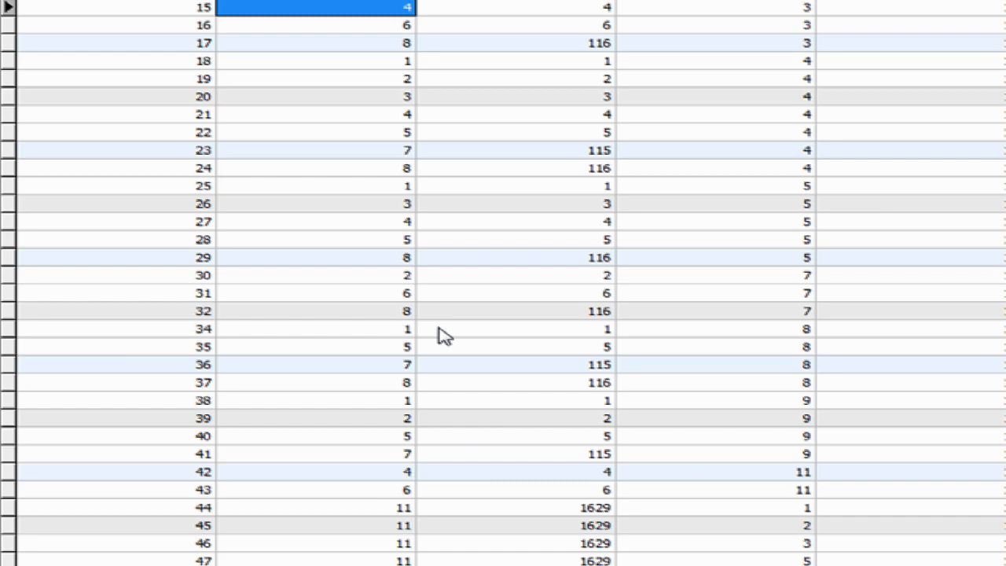
pyautogui.scroll(-7, 449, 377)
pyautogui.scroll(5, 464, 372)
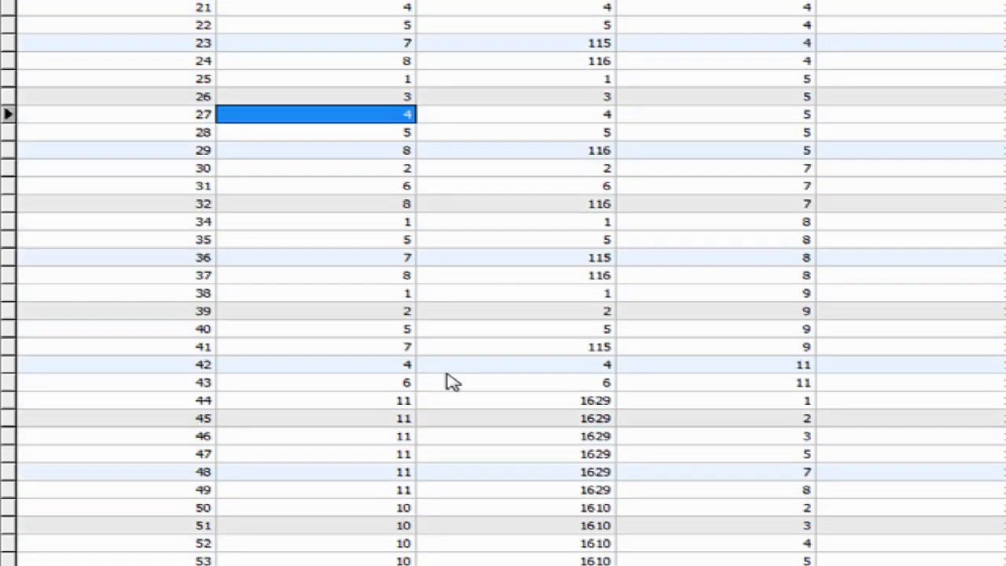
pyautogui.scroll(7, 452, 381)
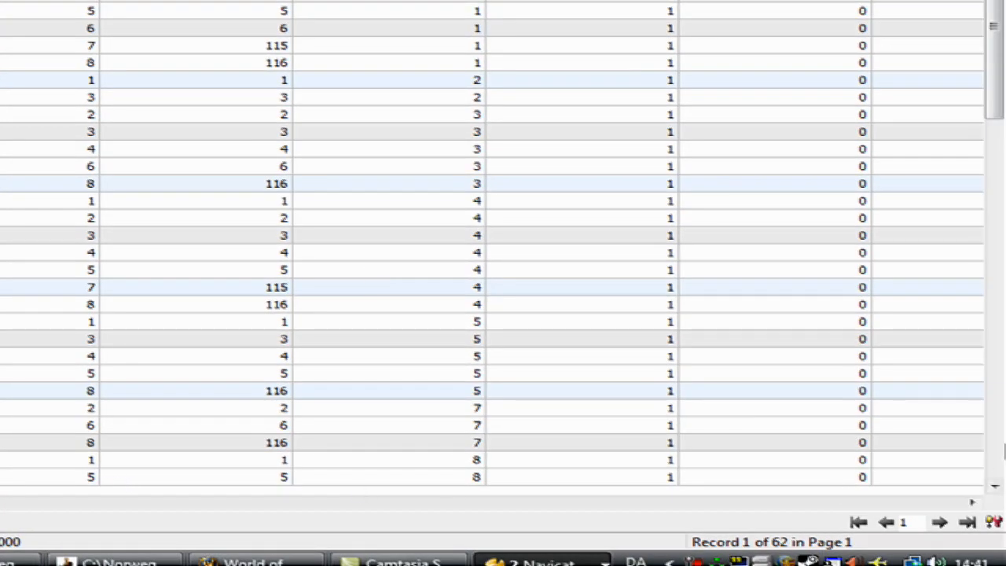
pyautogui.click(974, 502)
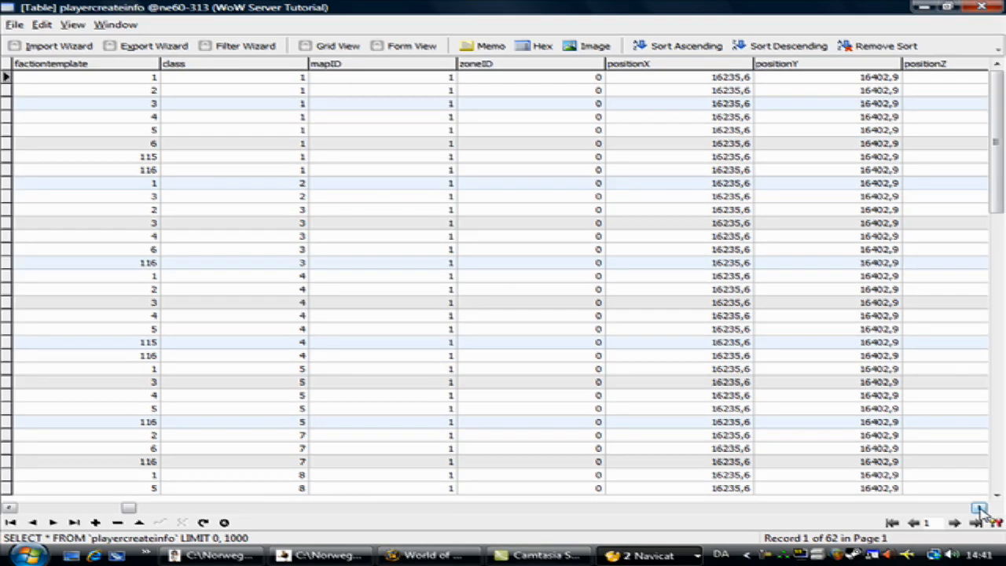
pyautogui.click(979, 508)
pyautogui.click(979, 508)
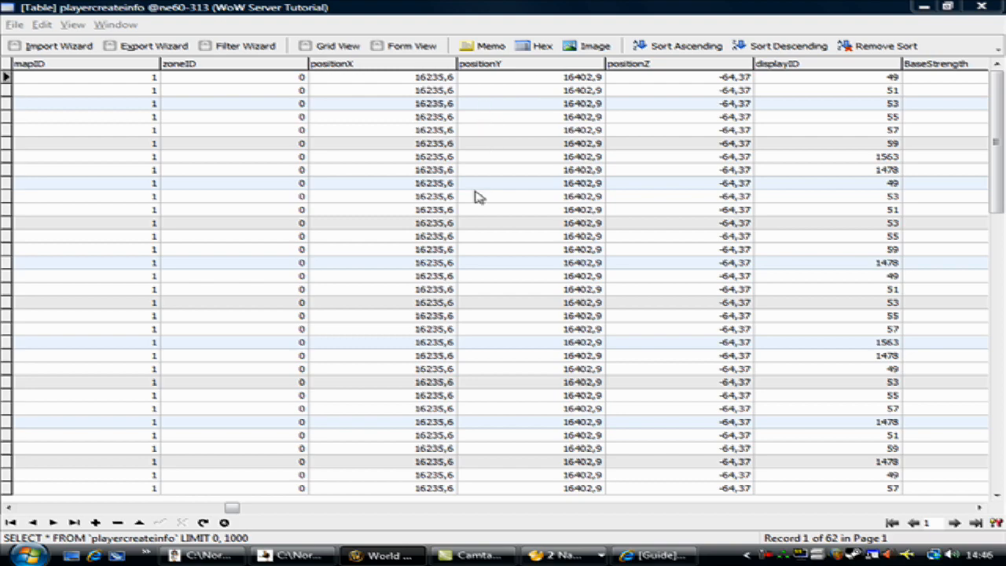
# Paste the X coordinate into the first row's positionX, written with a decimal comma as -435,947021.
pyautogui.moveTo(228, 508); pyautogui.dragTo(61, 509)
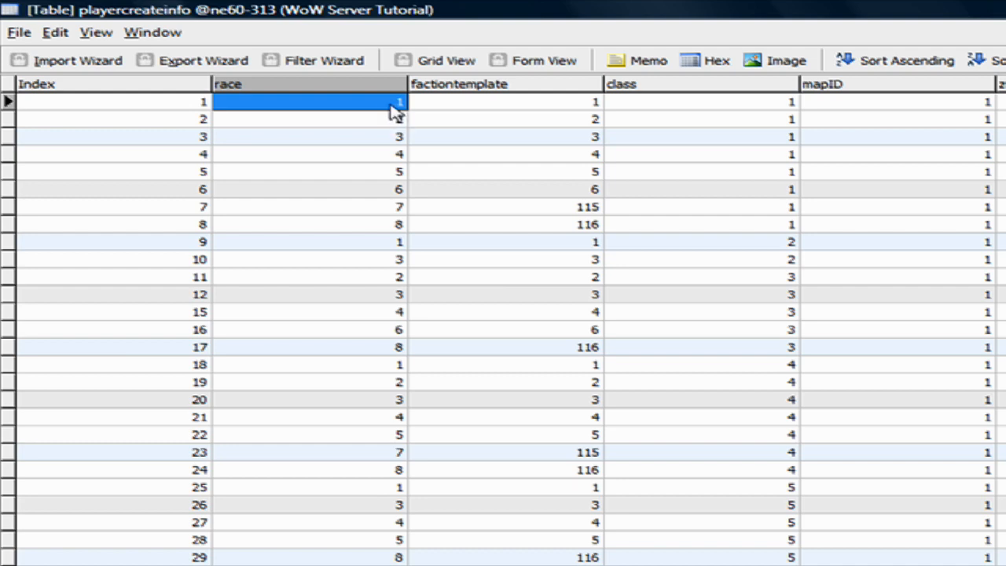
pyautogui.press('Tab')
pyautogui.press('Tab')
pyautogui.press('Tab')
pyautogui.press('Tab')
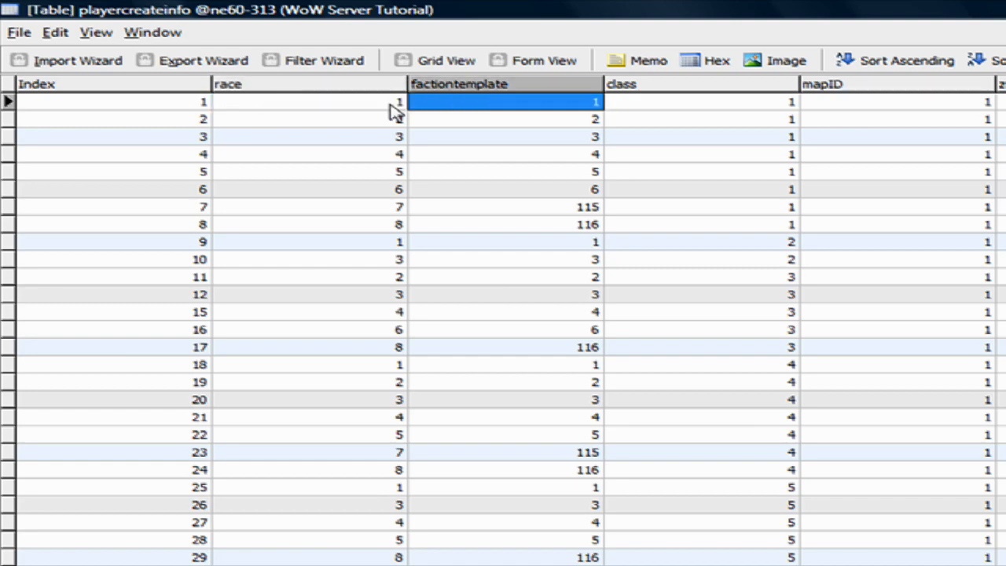
pyautogui.press('Tab')
pyautogui.press('Tab')
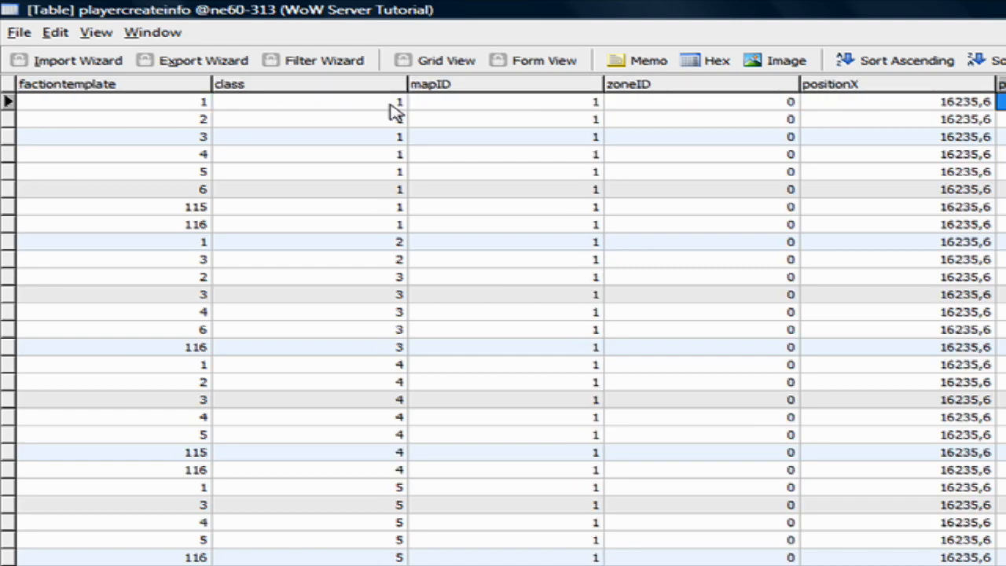
pyautogui.click(923, 101)
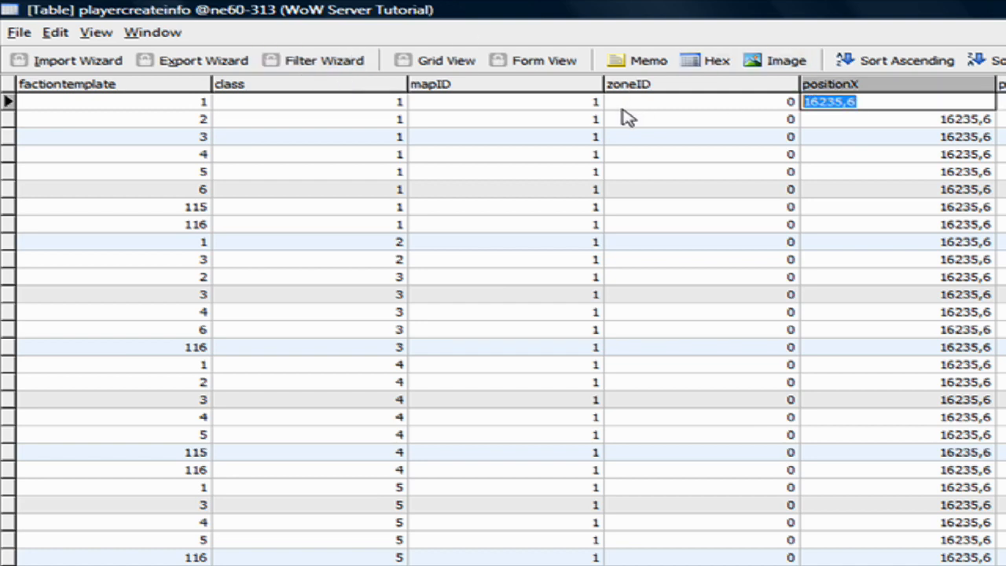
pyautogui.write('-435.947021')
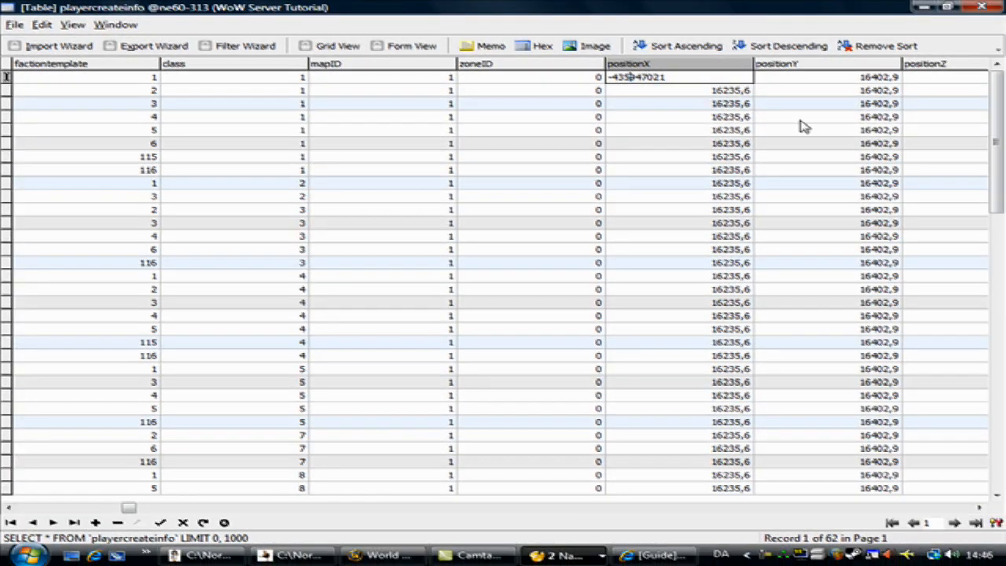
pyautogui.write(',')
pyautogui.click(706, 91)
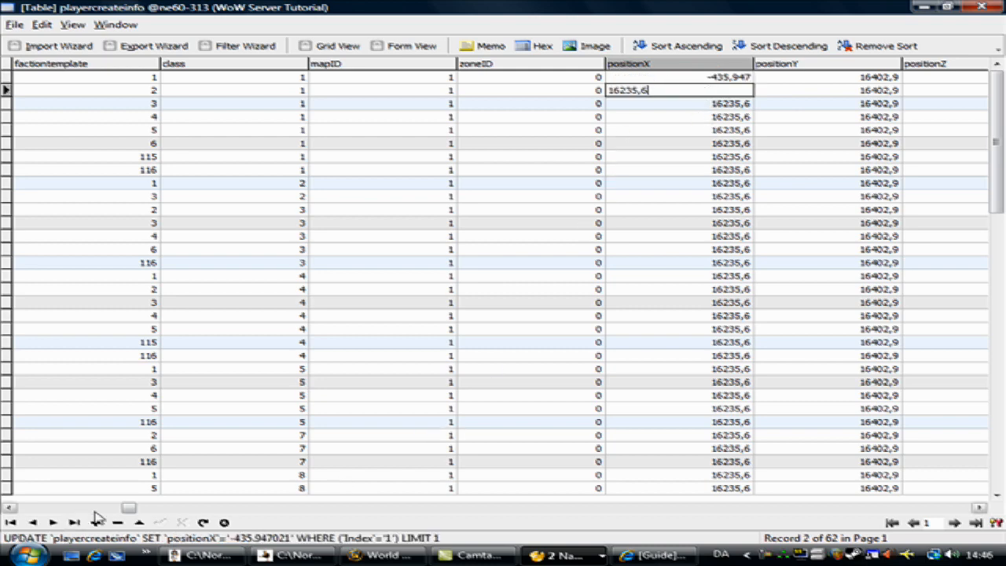
# Set positionX of the race 1, class 2 row to -435,947021.
pyautogui.moveTo(128, 510); pyautogui.dragTo(78, 510)
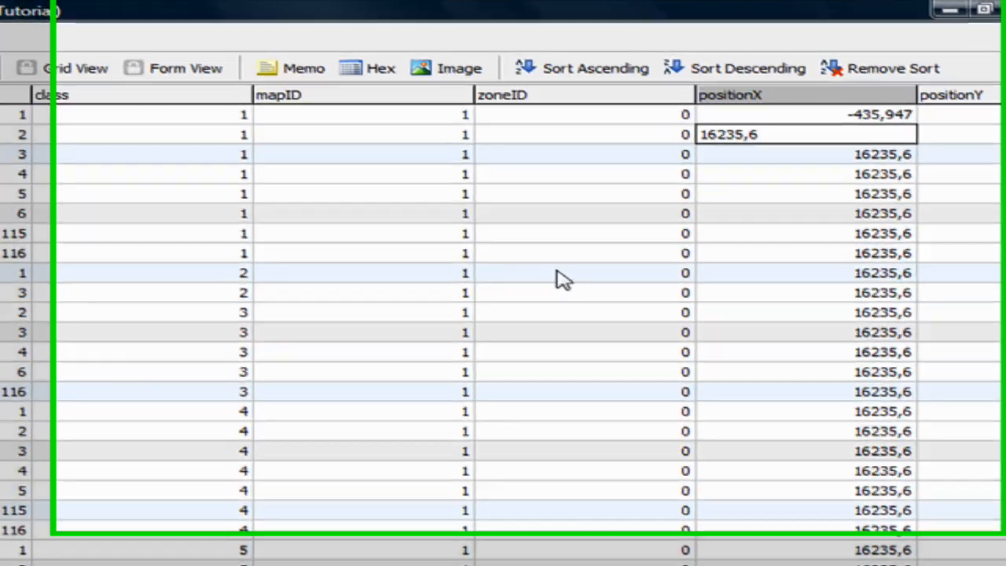
pyautogui.click(901, 273)
pyautogui.doubleClick(804, 273)
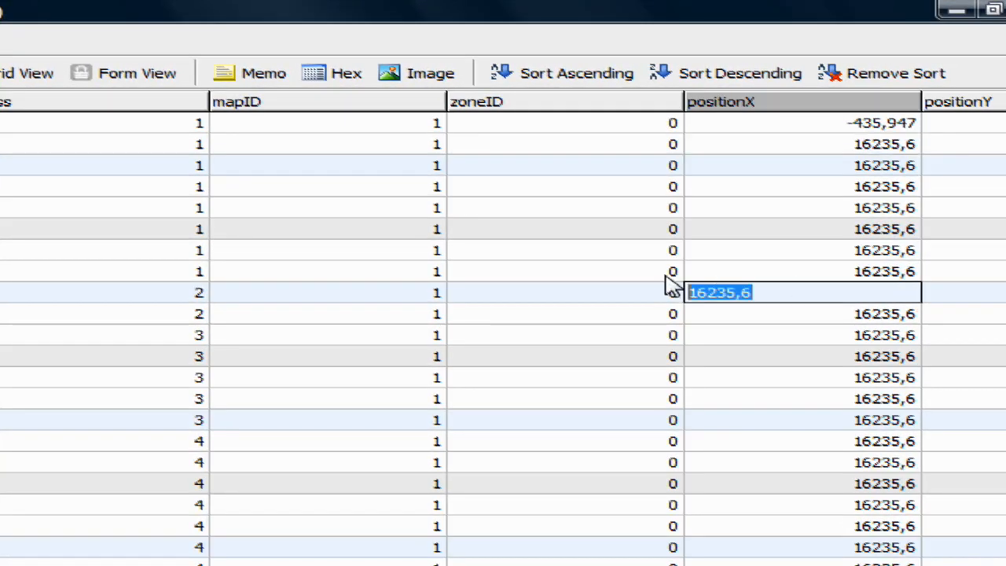
pyautogui.write('-435.947021')
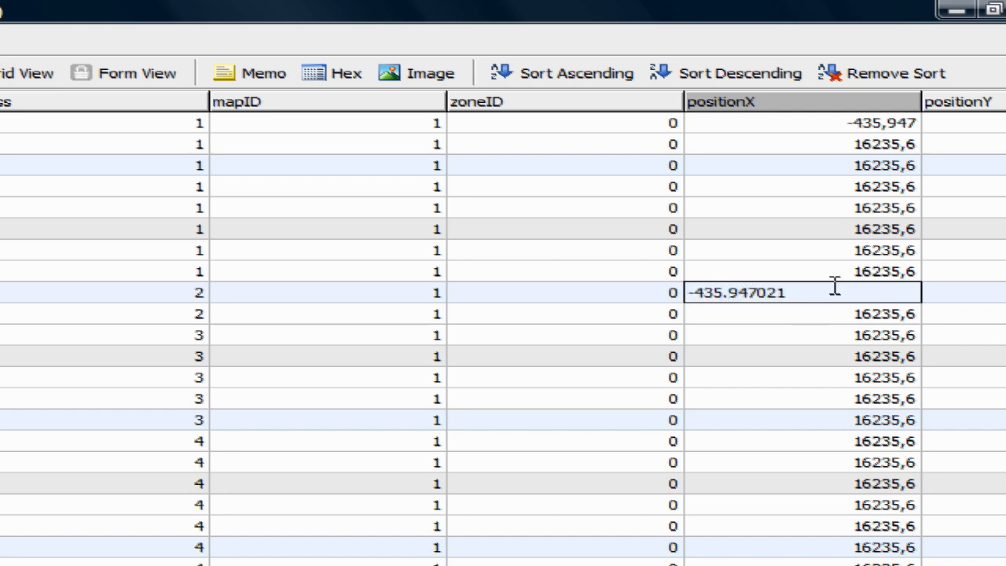
pyautogui.press('BackSpace')
pyautogui.write(',')
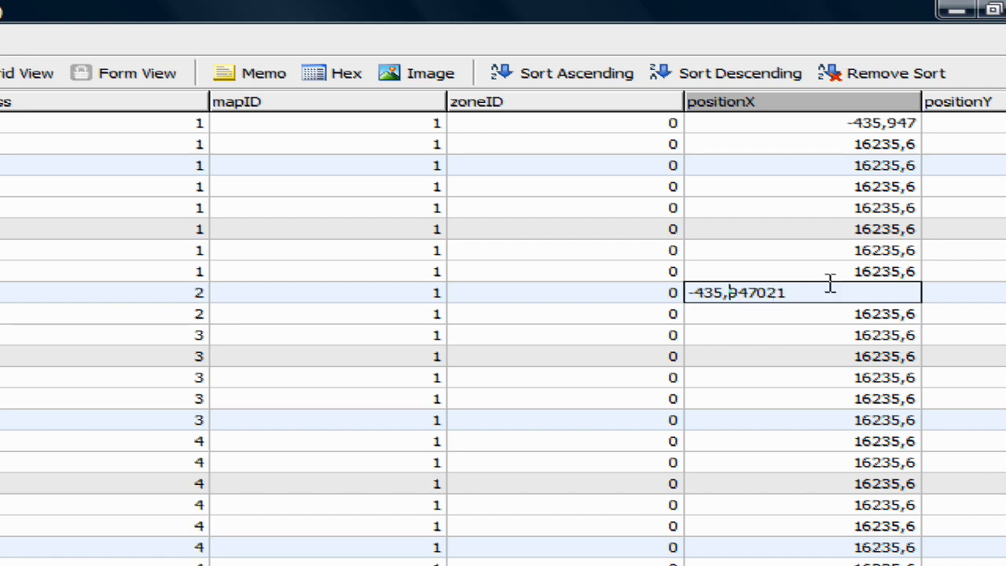
pyautogui.moveTo(830, 283); pyautogui.dragTo(665, 278)
pyautogui.hotkey('ctrl', 'c')
pyautogui.click(835, 289)
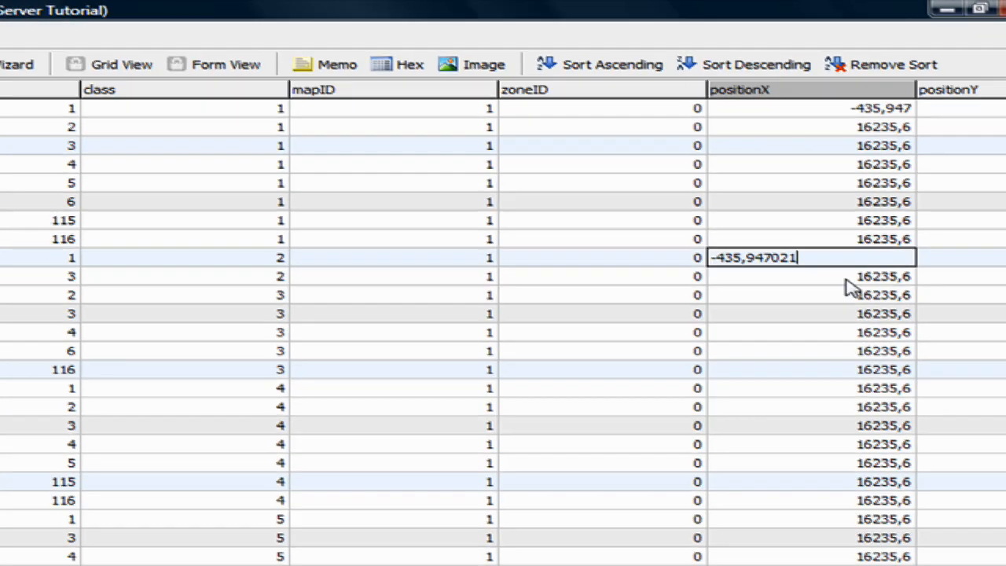
pyautogui.press('Return')
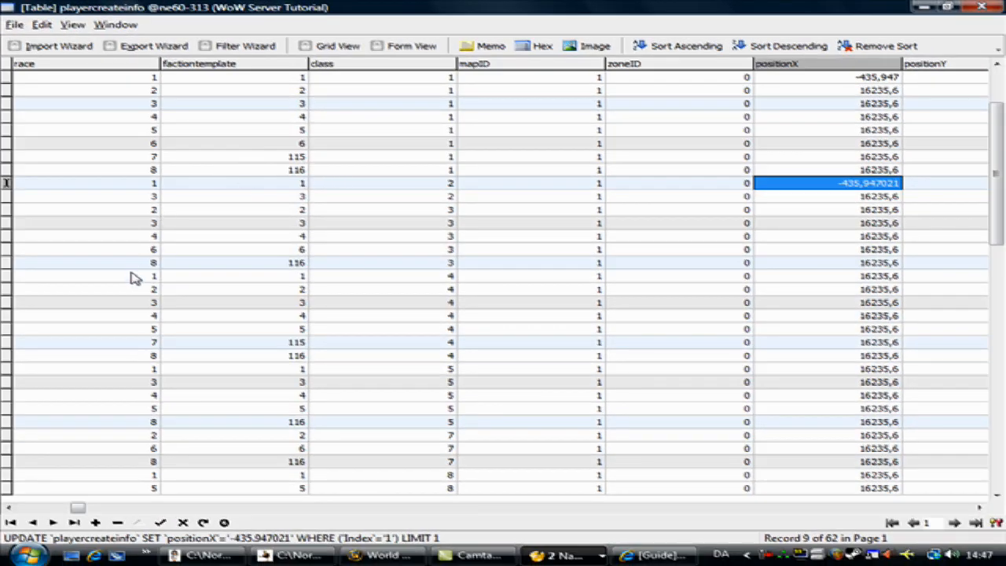
# Paste -435,947021 into positionX of the race 1 rows for classes 4, 5 and 8.
pyautogui.doubleClick(826, 276)
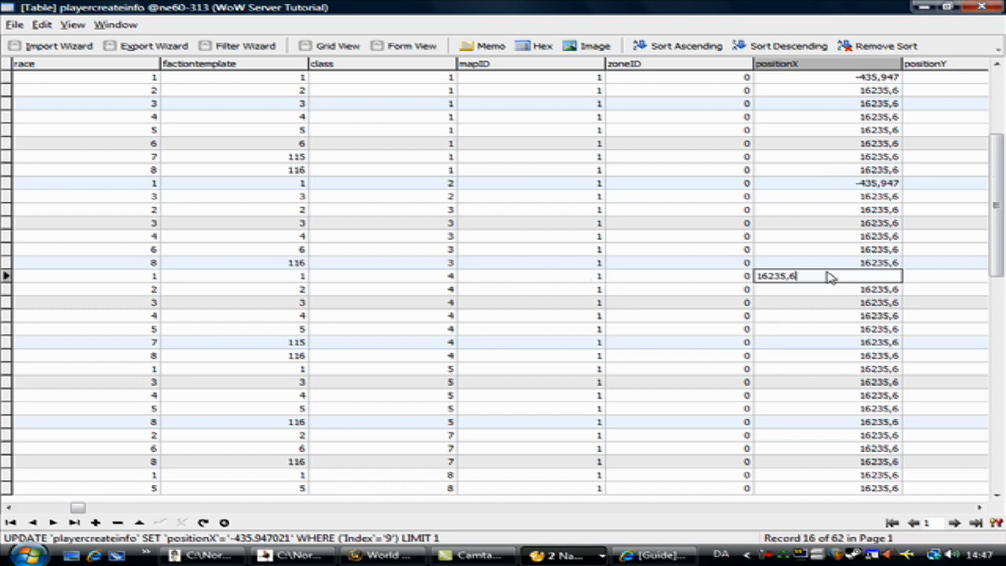
pyautogui.moveTo(825, 276); pyautogui.dragTo(742, 268)
pyautogui.hotkey('ctrl', 'v')
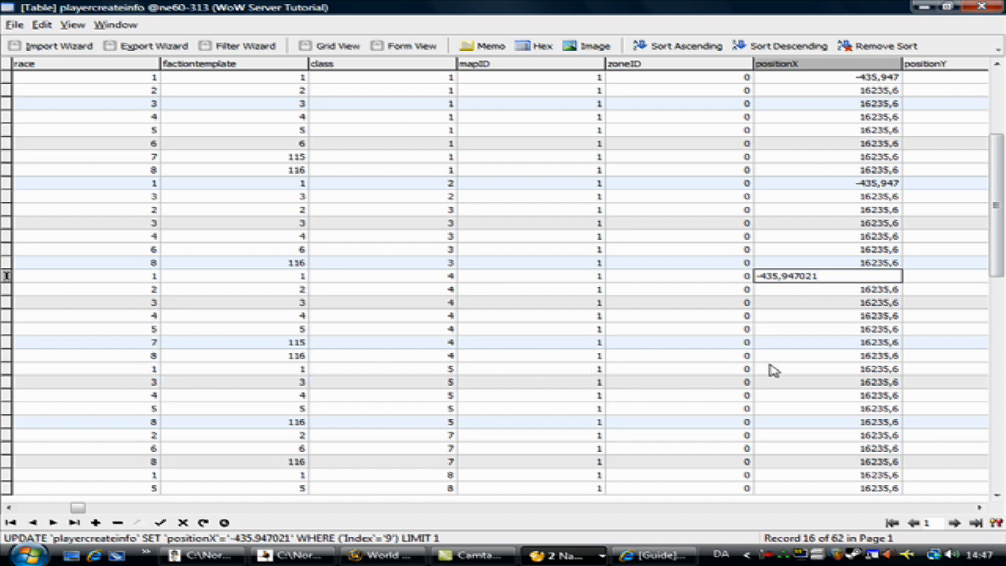
pyautogui.doubleClick(820, 354)
pyautogui.doubleClick(820, 366)
pyautogui.moveTo(820, 366); pyautogui.dragTo(678, 375)
pyautogui.hotkey('ctrl', 'v')
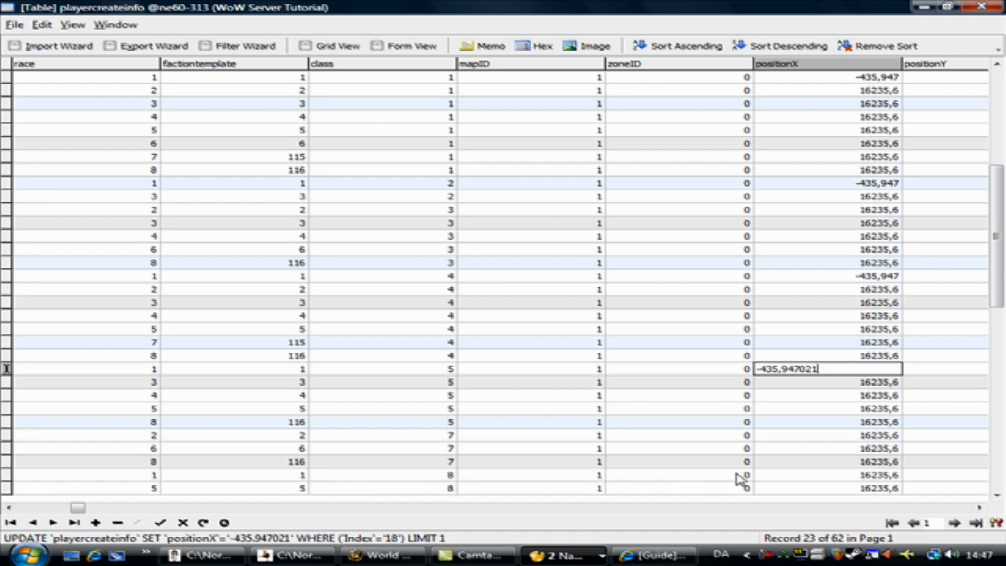
pyautogui.doubleClick(823, 474)
pyautogui.moveTo(822, 475); pyautogui.dragTo(770, 473)
pyautogui.hotkey('ctrl', 'v')
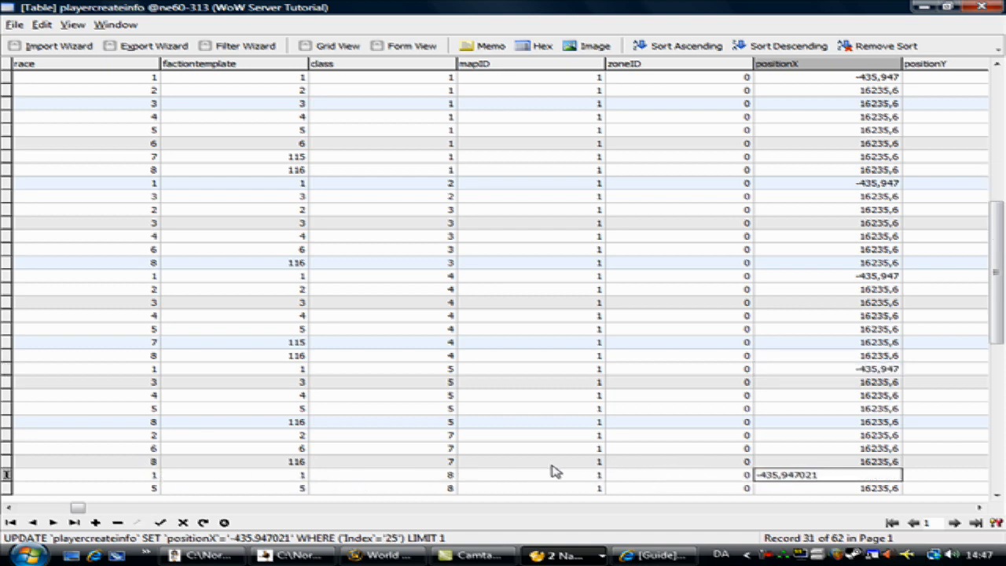
# Paste -435,947021 into positionX of the race 1 rows for class 9 and for class 6 on map 609.
pyautogui.moveTo(999, 296); pyautogui.dragTo(1000, 374)
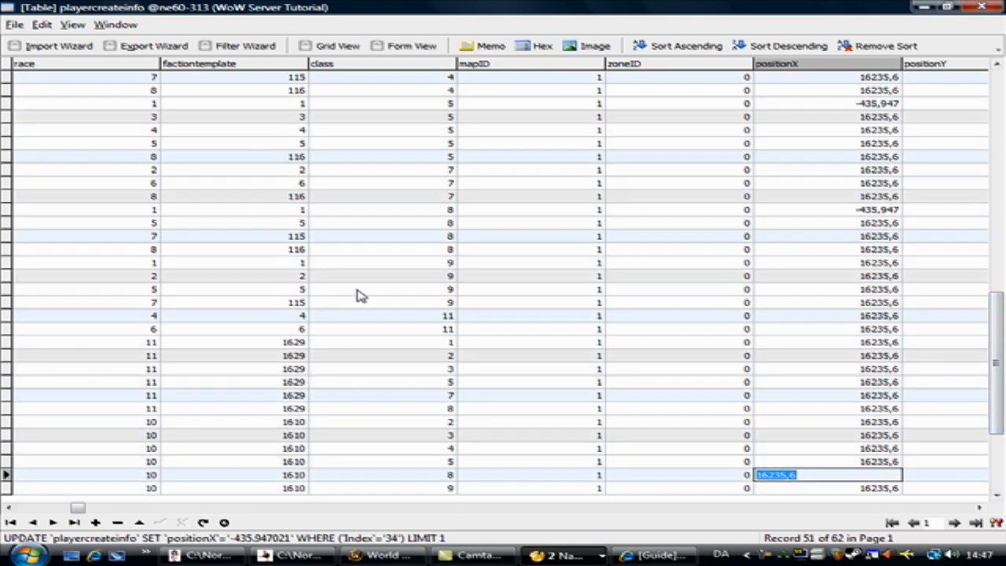
pyautogui.click(821, 263)
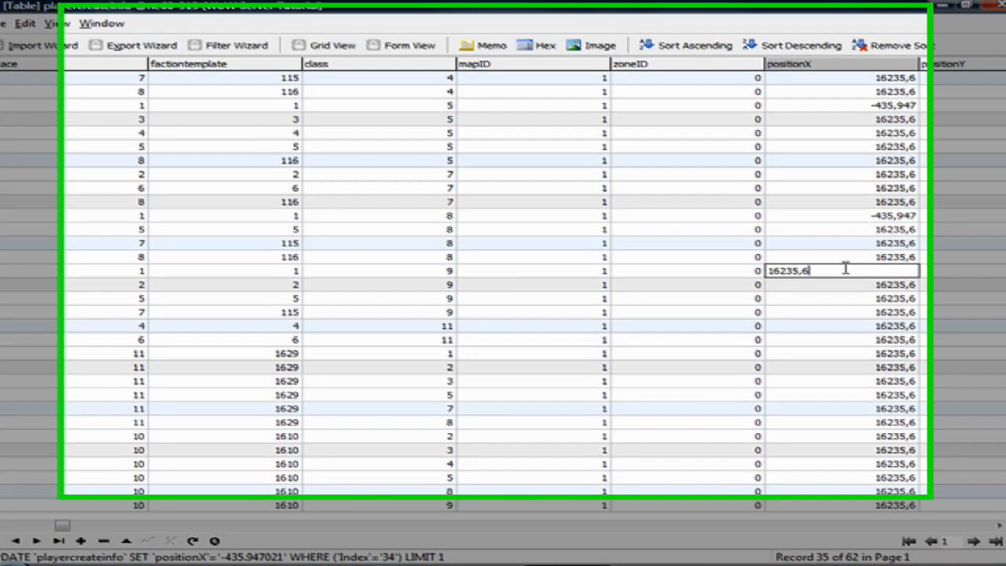
pyautogui.hotkey('ctrl', 'v')
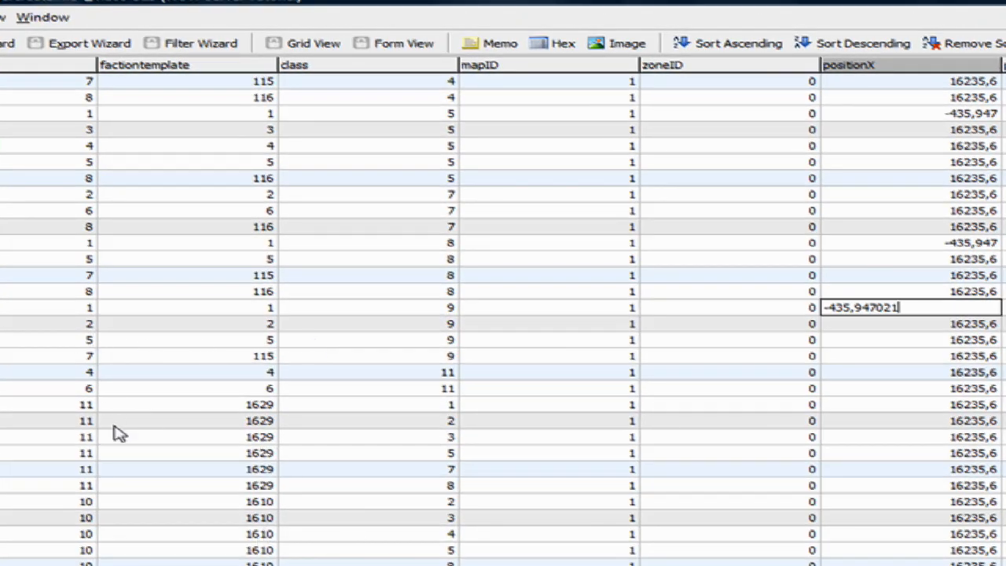
pyautogui.scroll(-3, 121, 419)
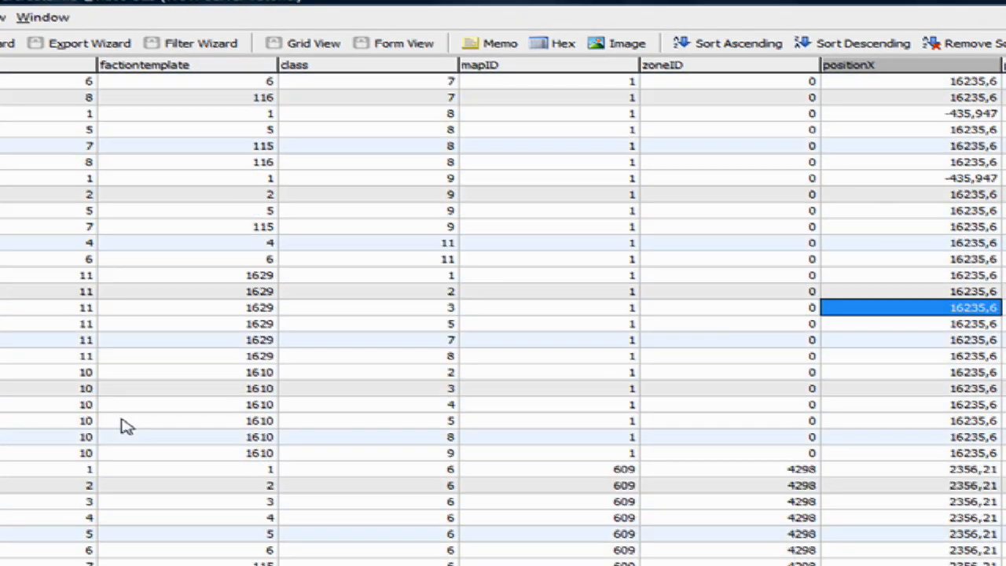
pyautogui.click(887, 470)
pyautogui.doubleClick(883, 467)
pyautogui.hotkey('ctrl', 'v')
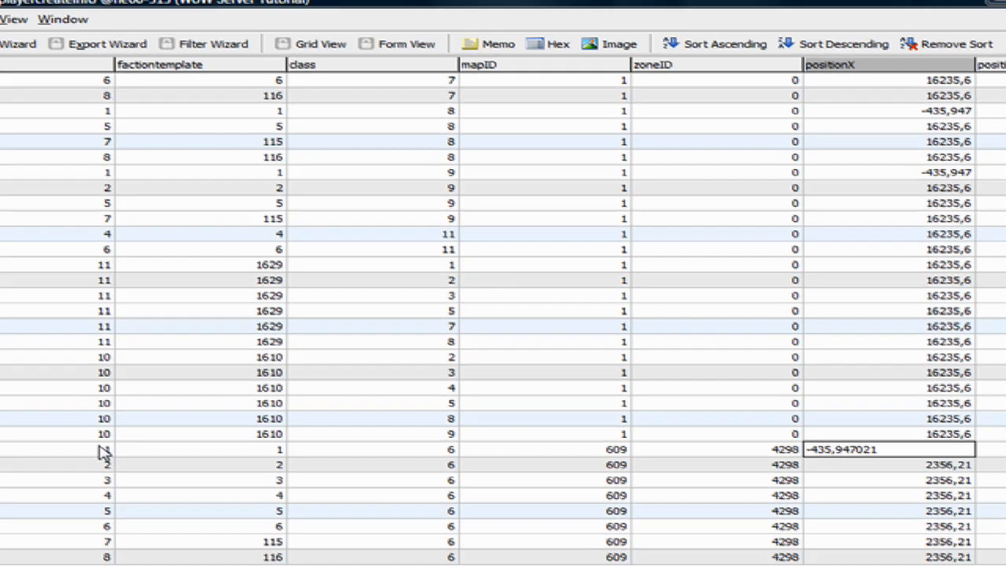
pyautogui.click(101, 448)
# Switch to the game and scroll the chat log to show the .gps position output.
pyautogui.scroll(-4, 129, 441)
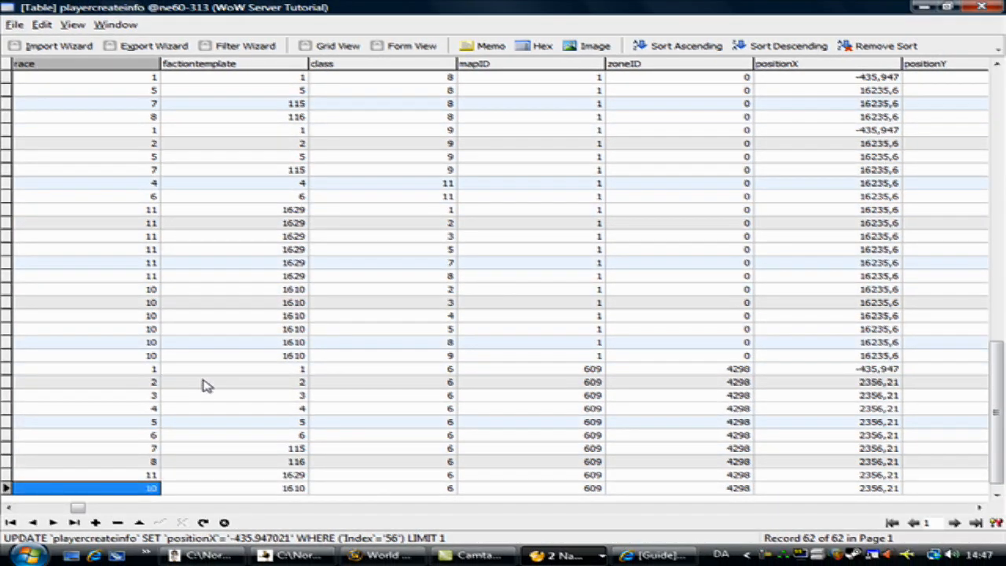
pyautogui.scroll(15, 325, 414)
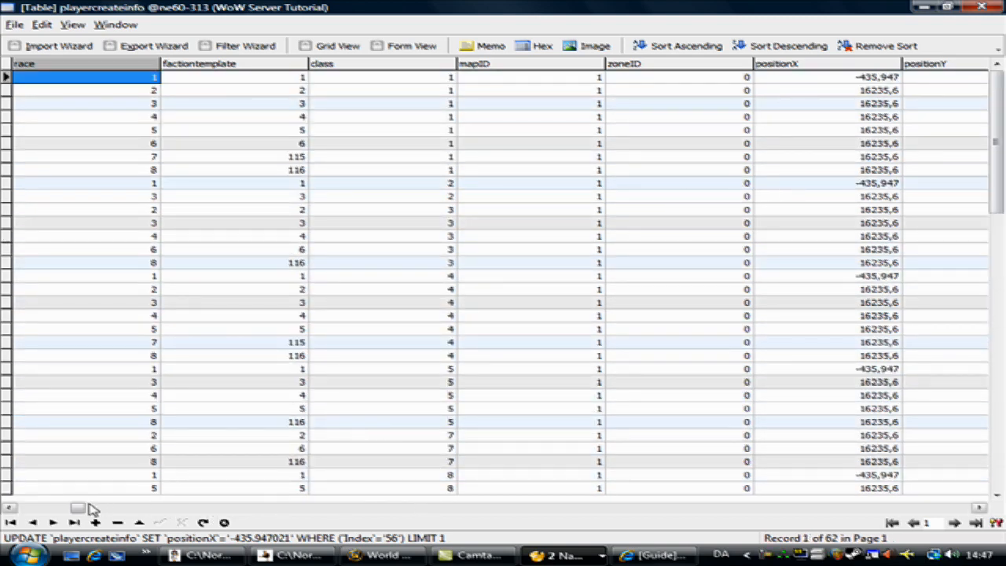
pyautogui.moveTo(77, 509); pyautogui.dragTo(132, 510)
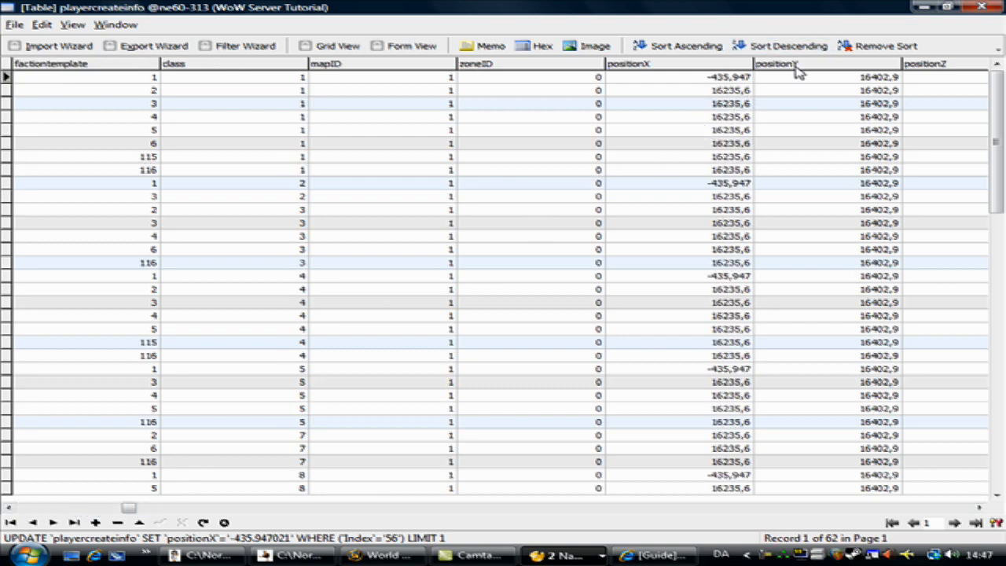
pyautogui.click(389, 556)
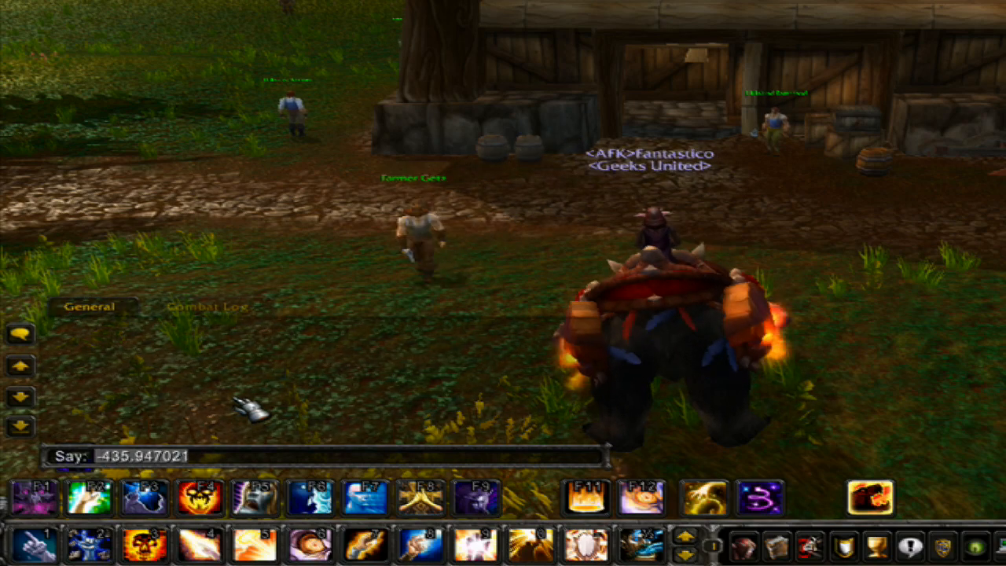
pyautogui.click(21, 367)
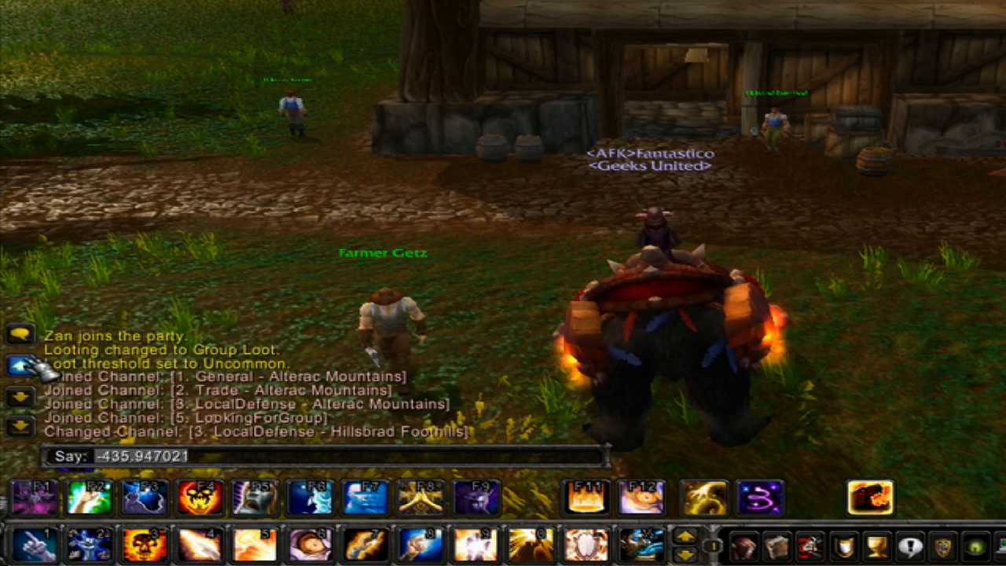
pyautogui.click(21, 398)
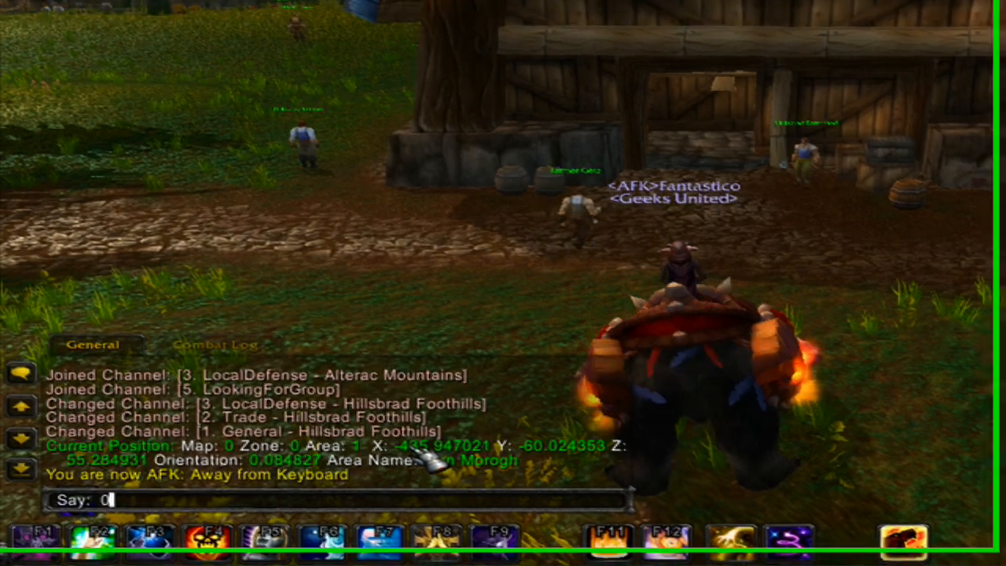
# Enter the Y coordinate -60.024353 in the chat box and select it for copying.
pyautogui.write('-60.02')
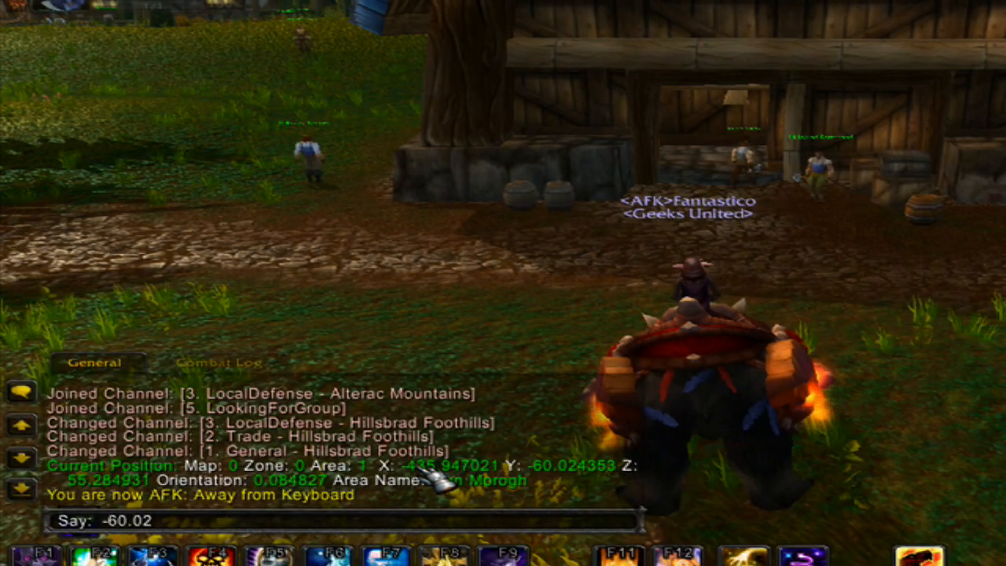
pyautogui.write('43')
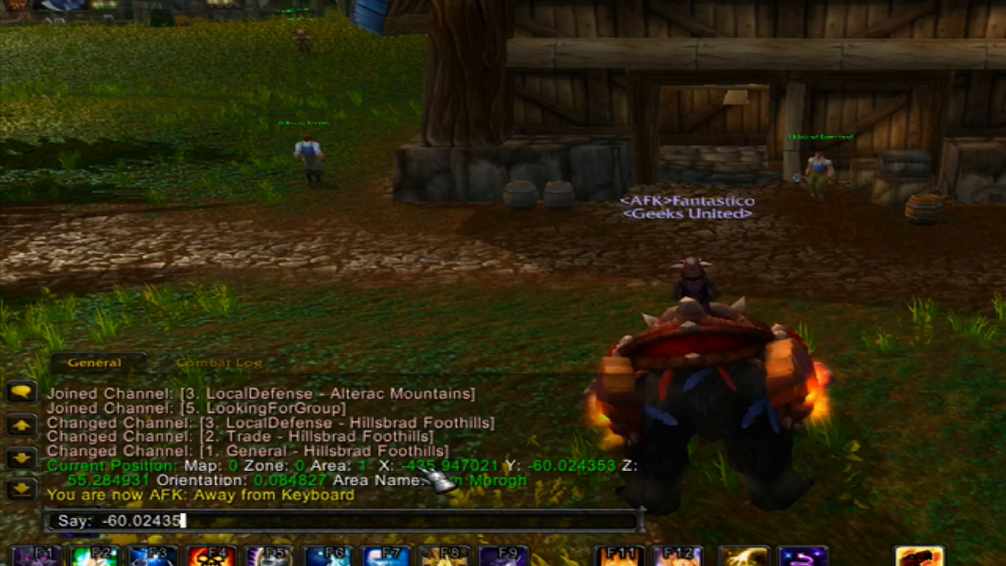
pyautogui.write('53')
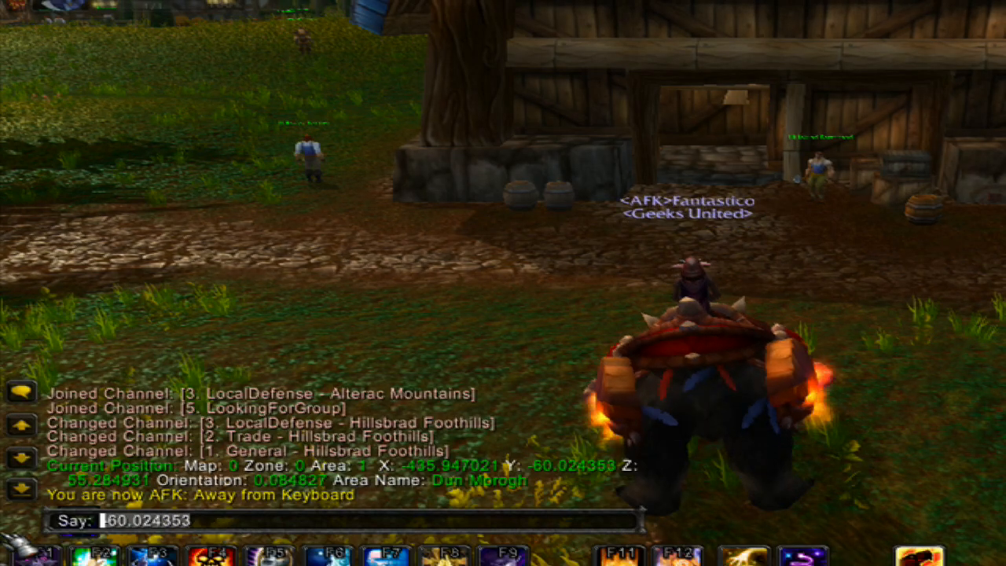
# Return to Navicat and set the first row's positionY to -60,024353.
pyautogui.hotkey('alt', 'Tab')
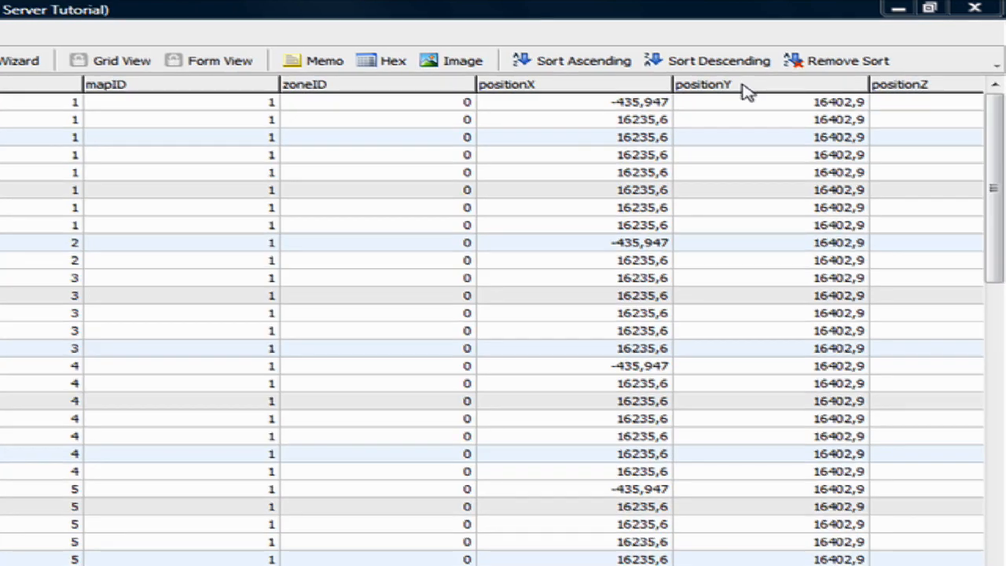
pyautogui.doubleClick(700, 103)
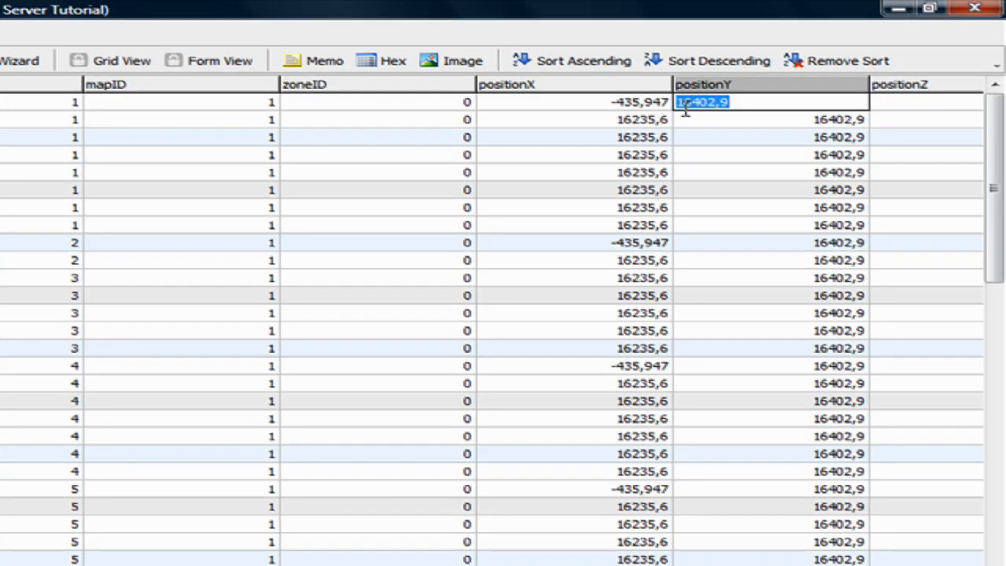
pyautogui.write('-60.024353')
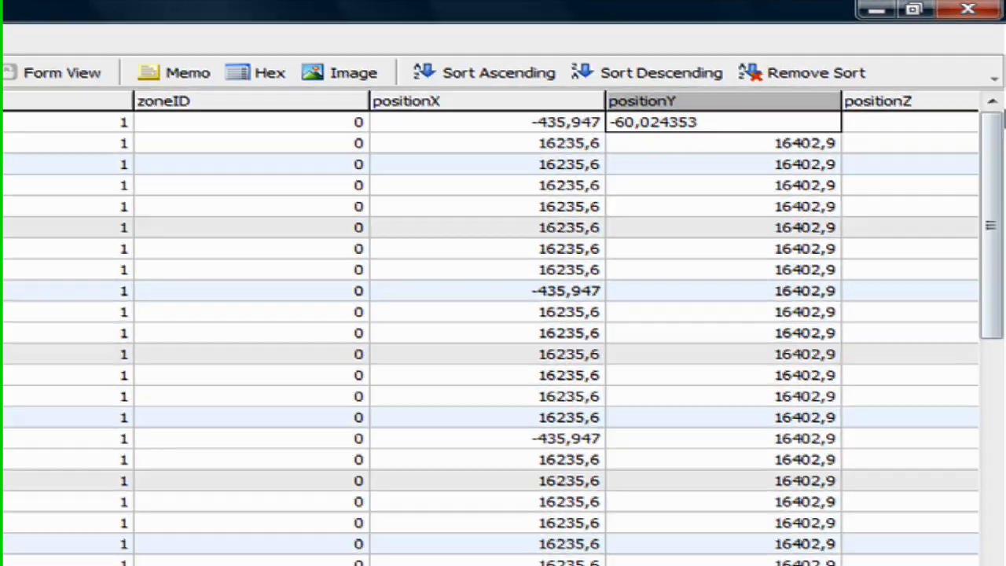
pyautogui.press('BackSpace')
pyautogui.write(',')
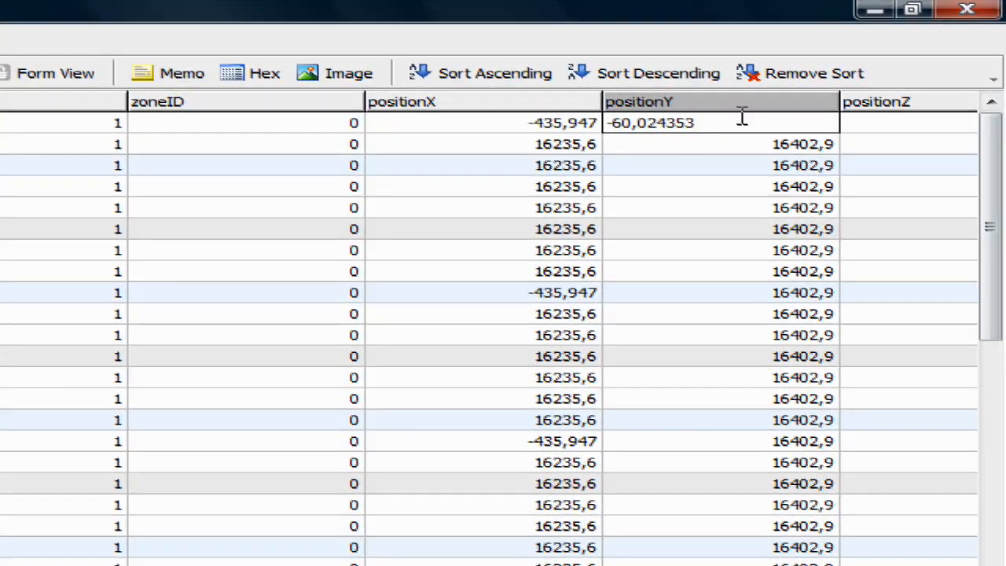
# Copy -60,024353 and paste it into positionY of the race 1 rows for classes 2 and 4.
pyautogui.hotkey('ctrl', 'a')
pyautogui.hotkey('ctrl', 'c')
pyautogui.doubleClick(723, 293)
pyautogui.hotkey('ctrl', 'v')
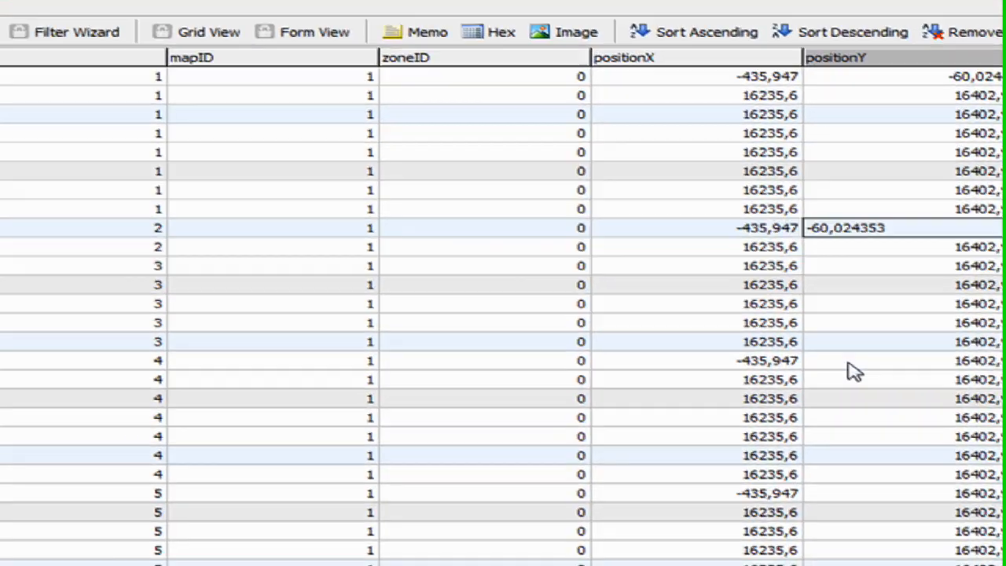
pyautogui.doubleClick(902, 365)
pyautogui.hotkey('ctrl', 'v')
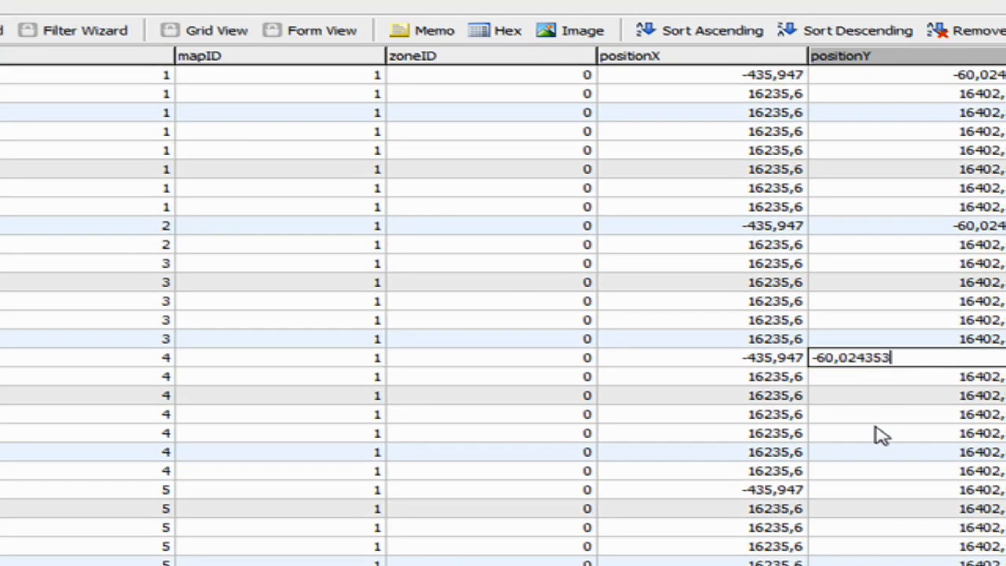
# Paste -60,024353 into positionY of the race 1 rows for classes 5, 8 and 9.
pyautogui.doubleClick(833, 490)
pyautogui.hotkey('ctrl', 'v')
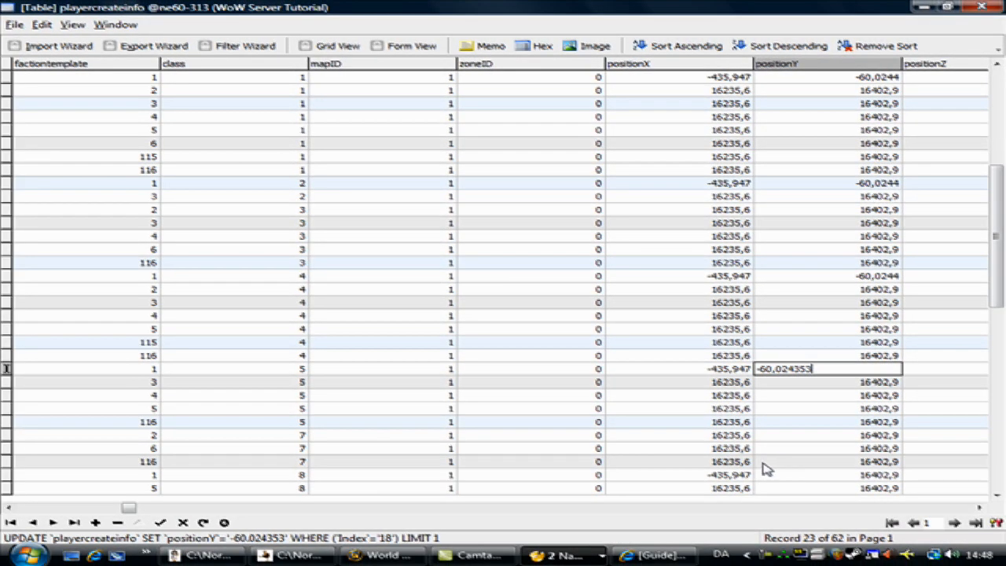
pyautogui.doubleClick(766, 479)
pyautogui.hotkey('ctrl', 'v')
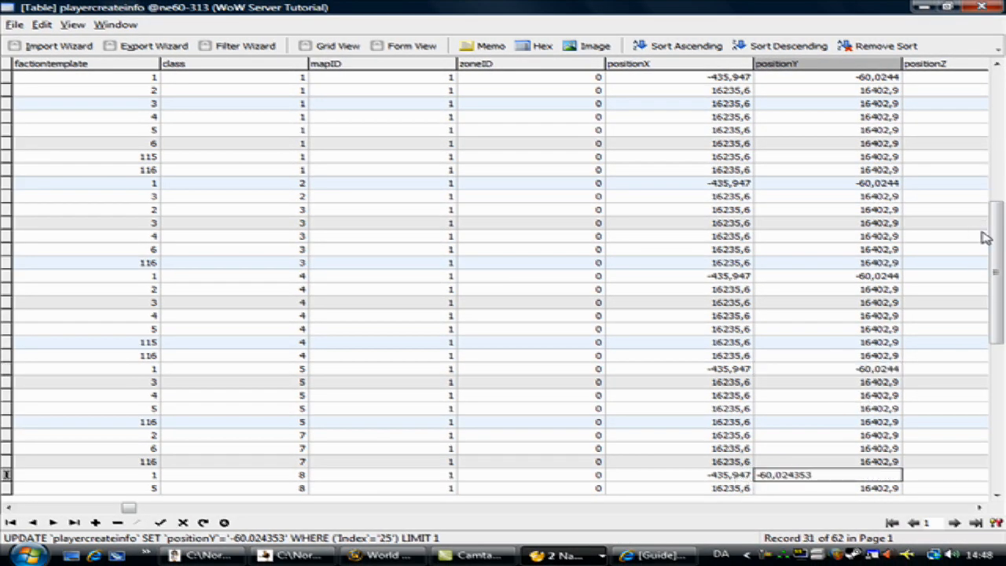
pyautogui.scroll(-4, 986, 238)
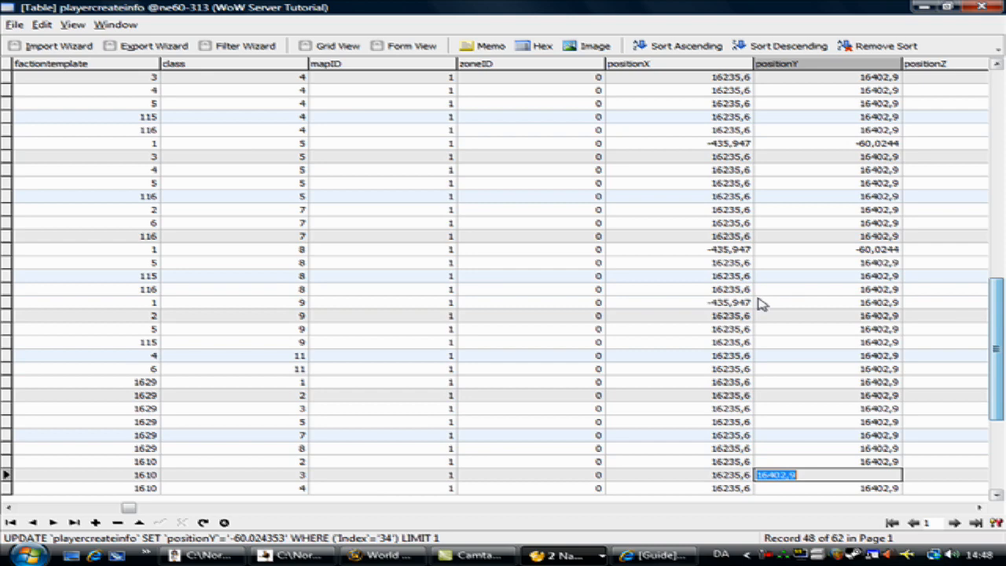
pyautogui.doubleClick(815, 305)
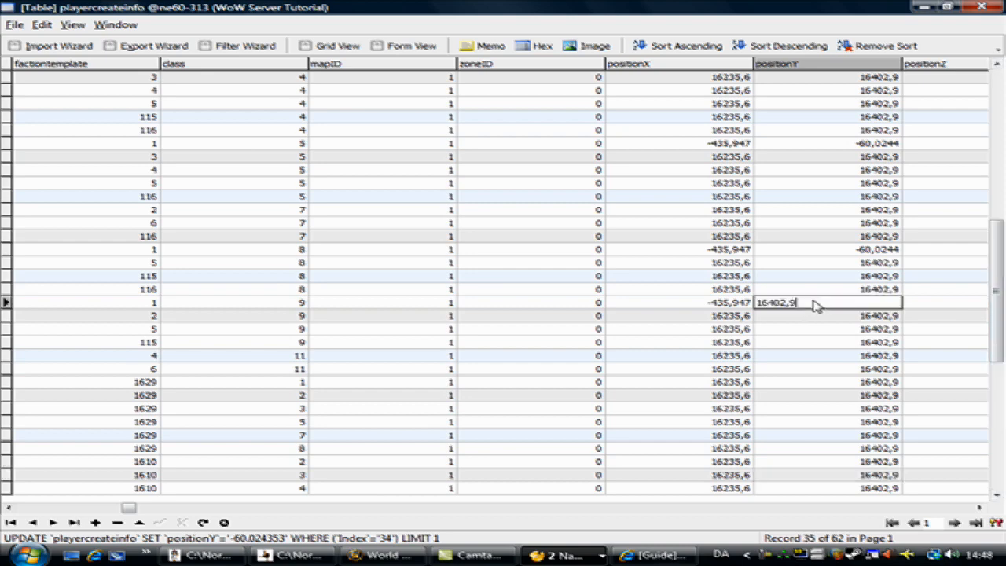
pyautogui.moveTo(831, 303); pyautogui.dragTo(760, 303)
pyautogui.hotkey('ctrl', 'v')
# Paste -60,024353 into positionY of the race 1 class 6 row.
pyautogui.moveTo(997, 291); pyautogui.dragTo(1002, 316)
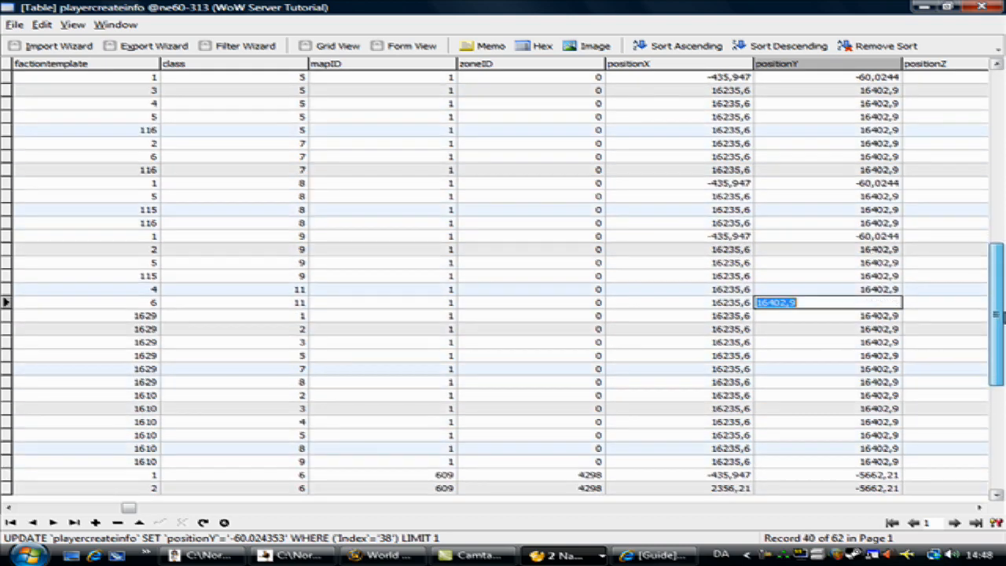
pyautogui.scroll(-3, 813, 406)
pyautogui.click(801, 384)
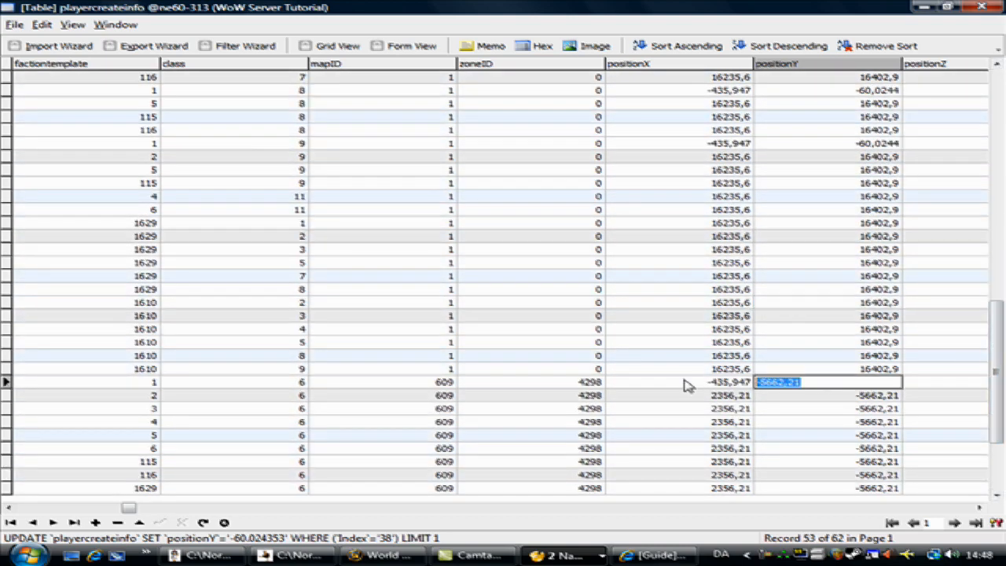
pyautogui.hotkey('ctrl', 'v')
pyautogui.moveTo(997, 338); pyautogui.dragTo(998, 399)
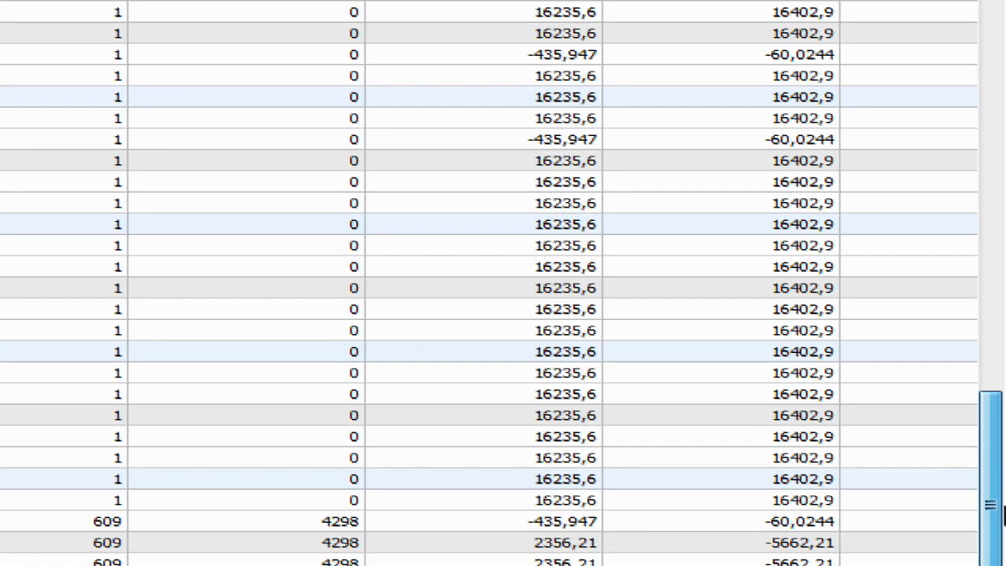
pyautogui.moveTo(1003, 514); pyautogui.dragTo(998, 54)
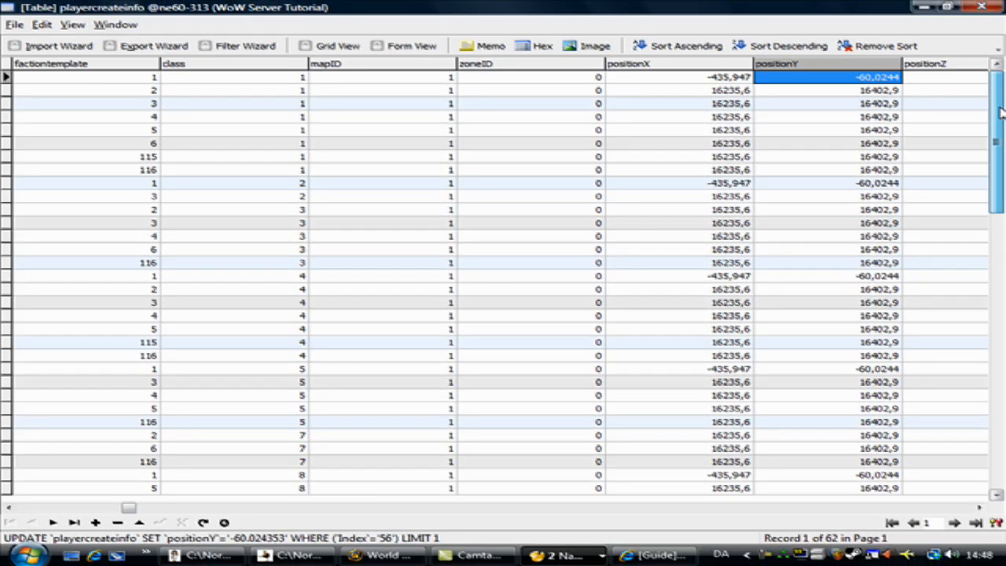
pyautogui.moveTo(1003, 113); pyautogui.dragTo(1000, 146)
pyautogui.scroll(7, 297, 369)
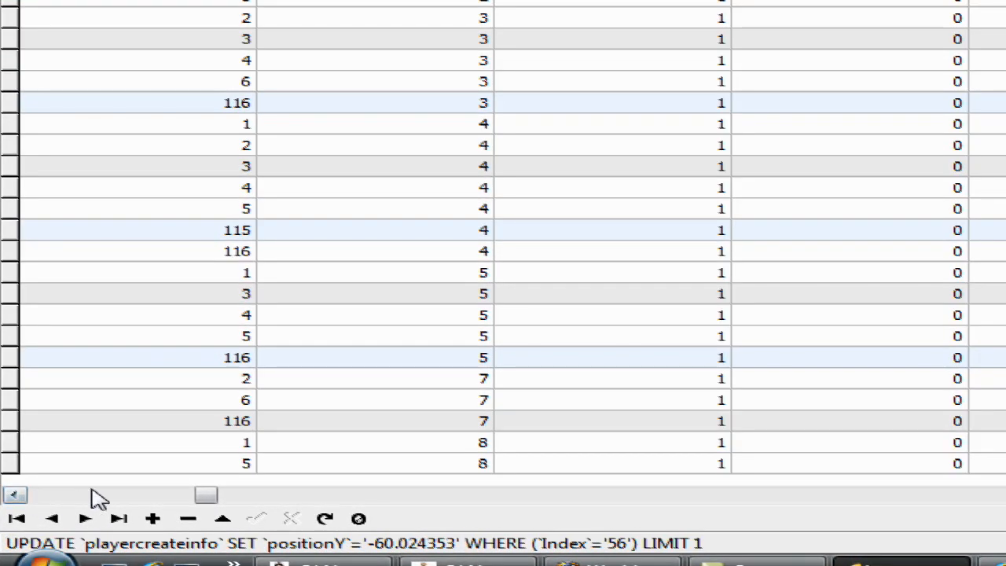
# Set mapID of the first row (race 1, class 1) to 0.
pyautogui.click(14, 494)
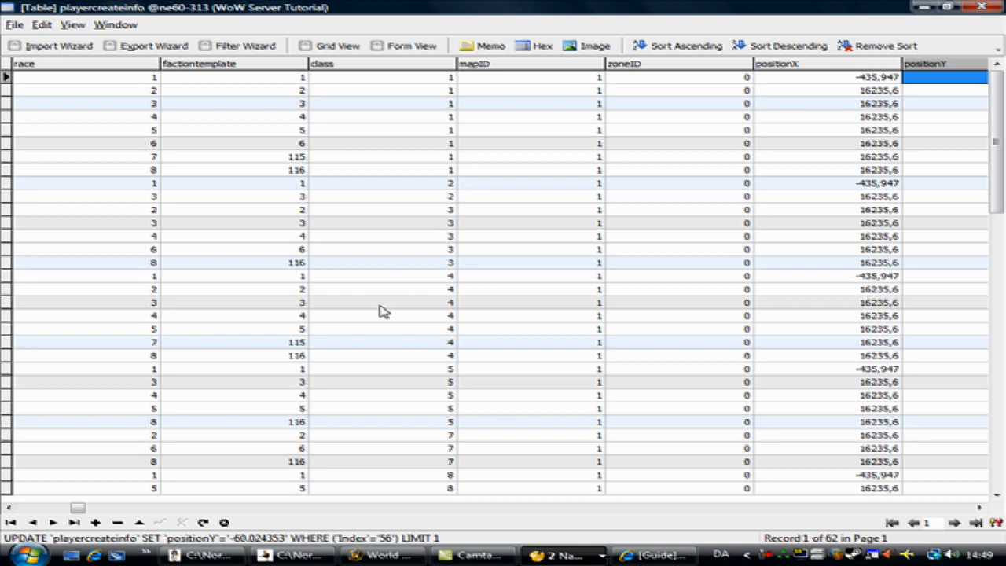
pyautogui.click(979, 508)
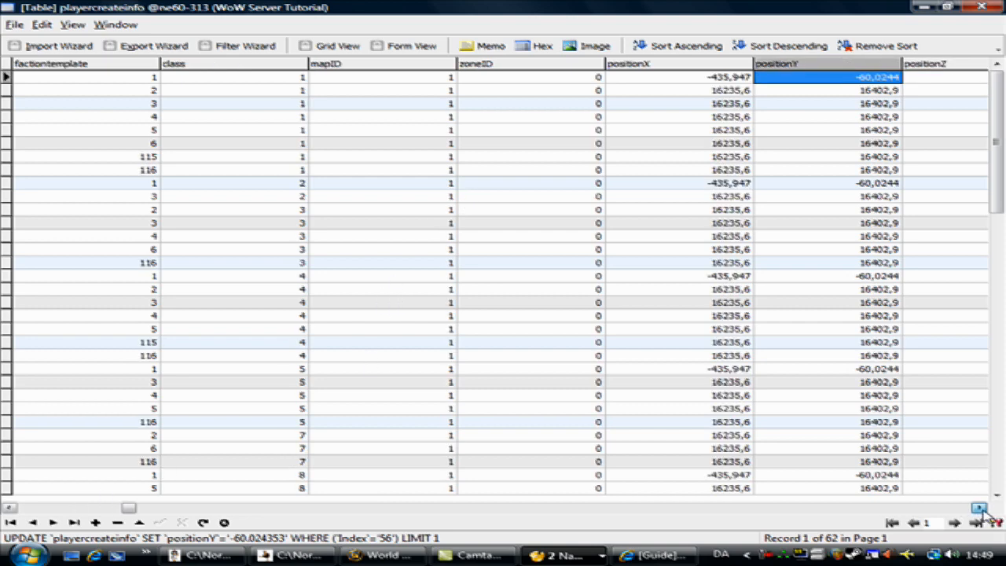
pyautogui.click(980, 508)
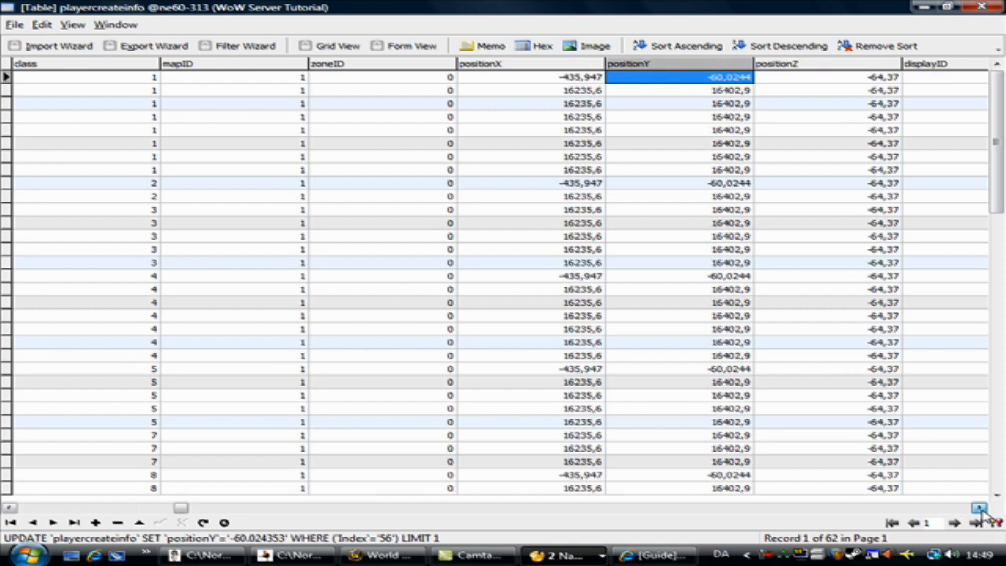
pyautogui.doubleClick(276, 81)
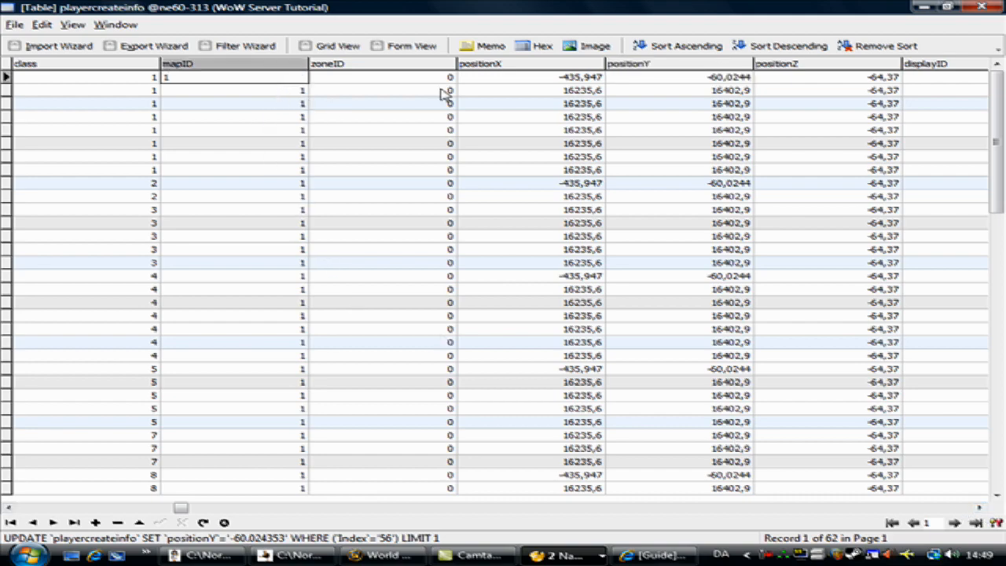
pyautogui.press('BackSpace')
pyautogui.write('0')
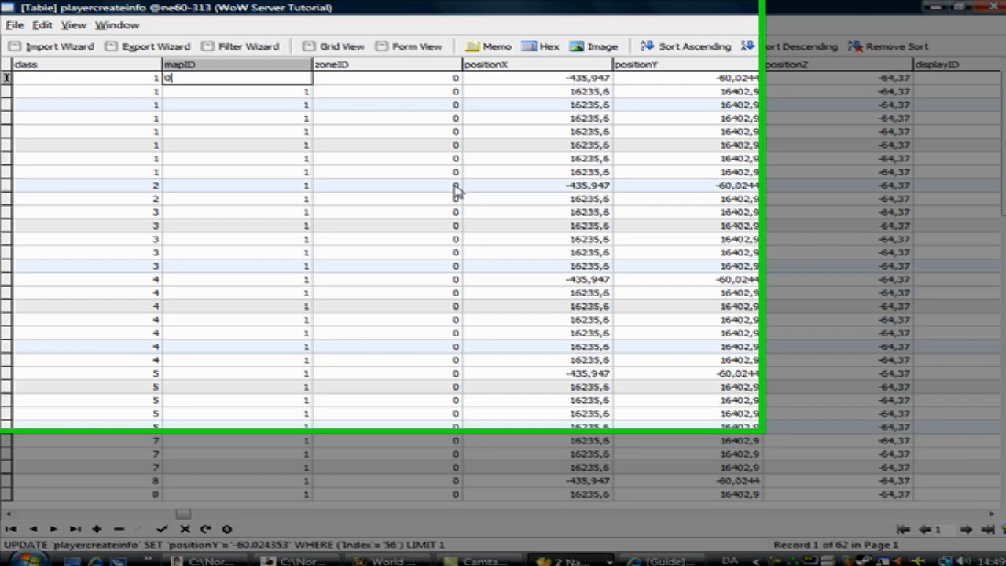
# Set mapID to 0 for the race 1 rows of classes 2, 4 and 5.
pyautogui.click(268, 184)
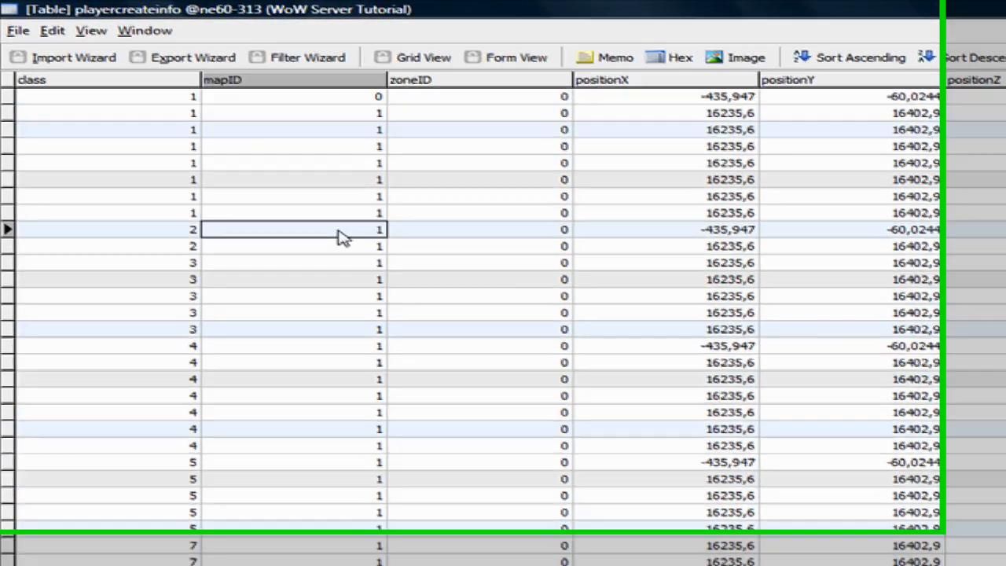
pyautogui.moveTo(268, 184); pyautogui.dragTo(163, 184)
pyautogui.write('0')
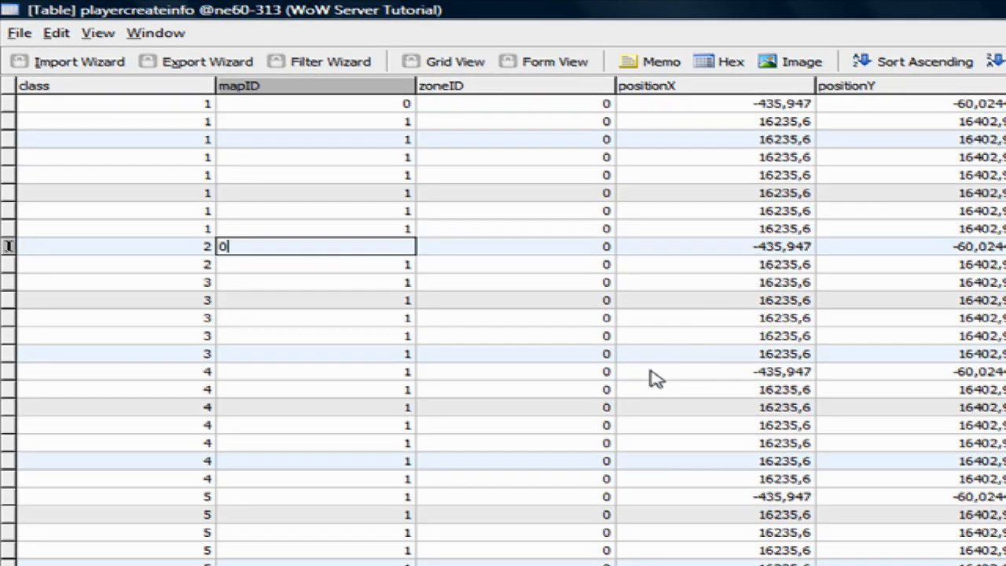
pyautogui.click(265, 376)
pyautogui.write('0')
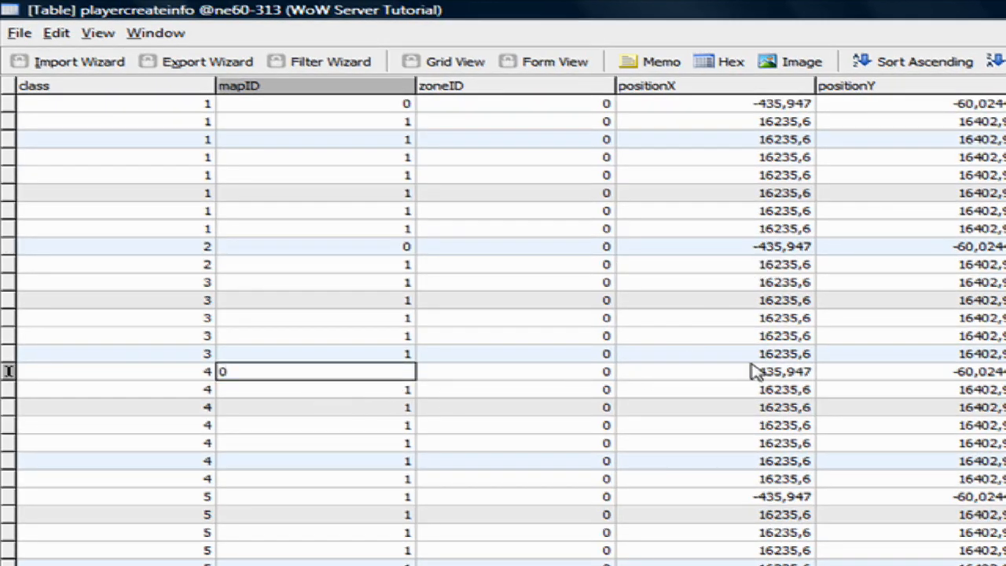
pyautogui.click(303, 496)
pyautogui.write('0')
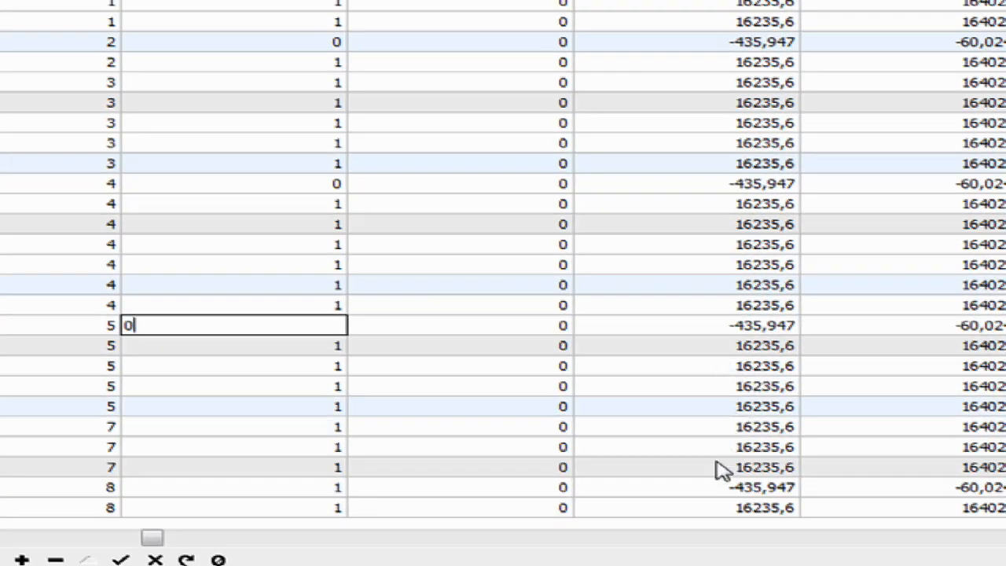
# Set mapID to 0 for the race 1 rows of classes 8 and 9.
pyautogui.click(278, 486)
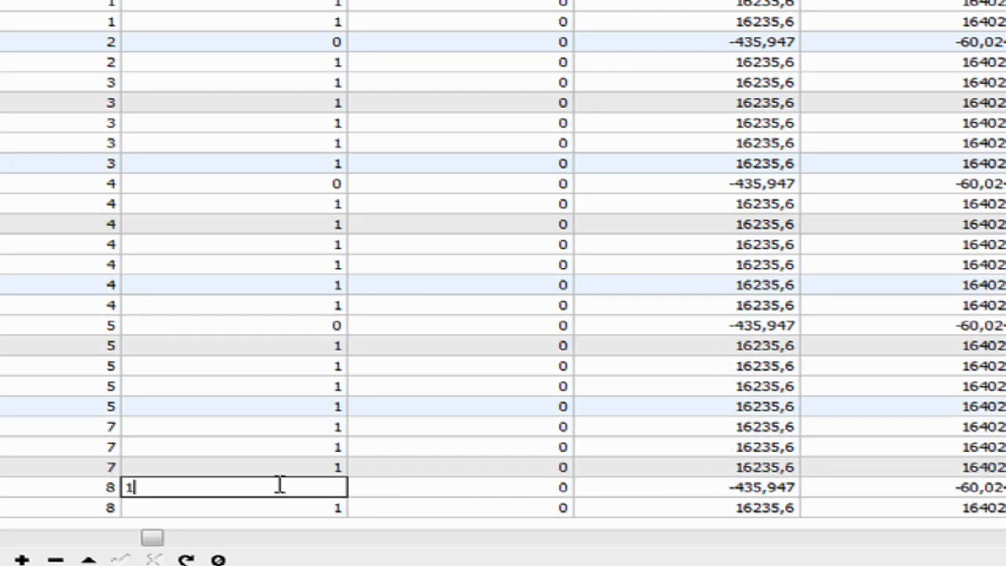
pyautogui.write('0')
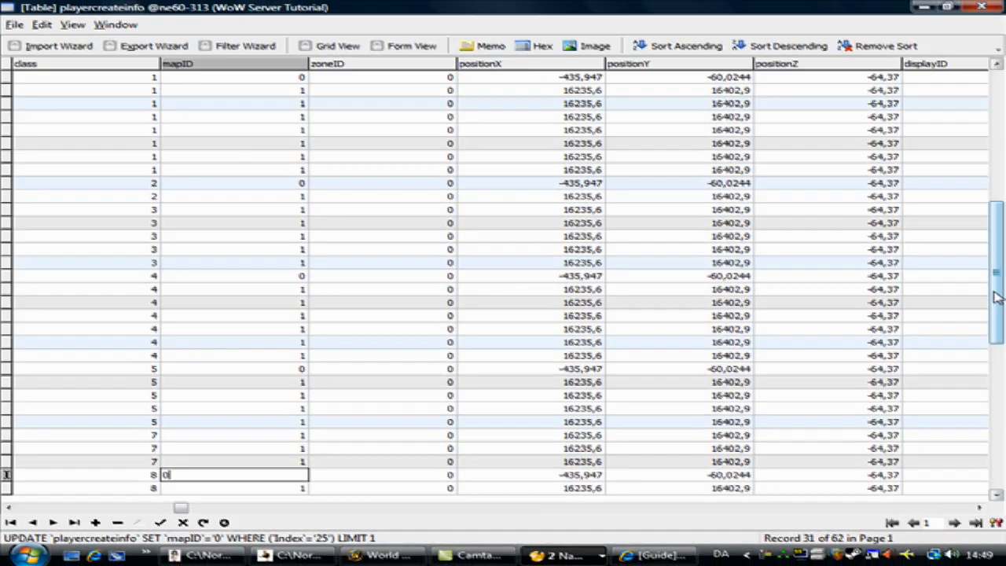
pyautogui.press('Down')
pyautogui.press('Down')
pyautogui.press('Down')
pyautogui.press('Down')
pyautogui.press('Down')
pyautogui.press('Down')
pyautogui.press('Down')
pyautogui.press('Down')
pyautogui.press('Down')
pyautogui.press('Down')
pyautogui.press('Down')
pyautogui.press('Down')
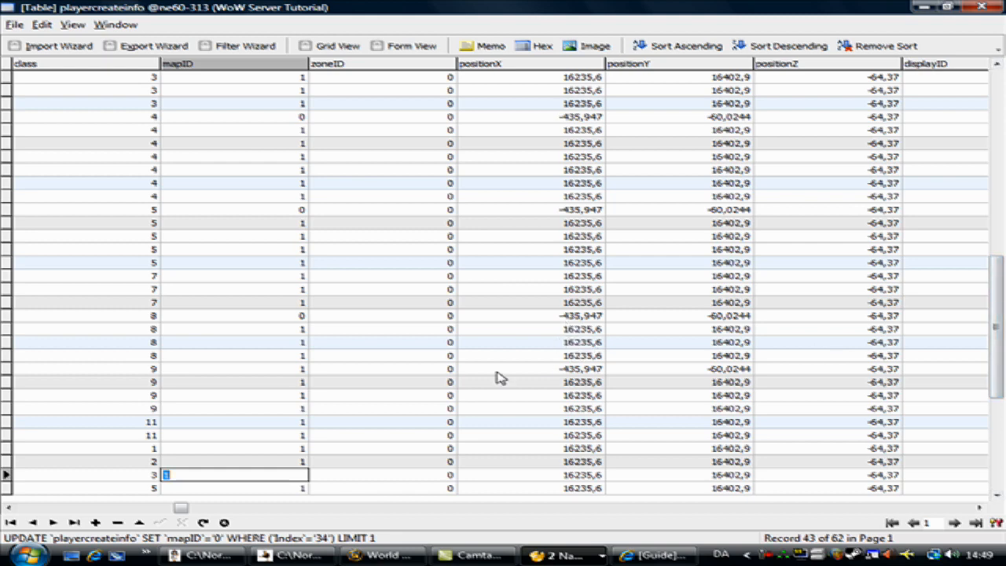
pyautogui.click(254, 373)
pyautogui.write('0')
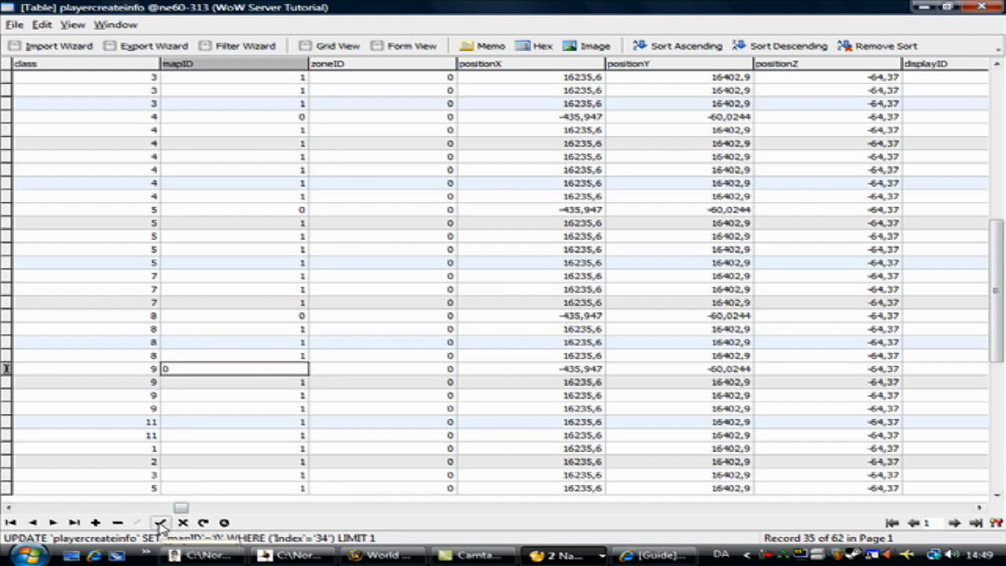
# Set mapID of the race 1 class 6 row to 0 and commit the edit.
pyautogui.moveTo(1002, 266); pyautogui.dragTo(1002, 281)
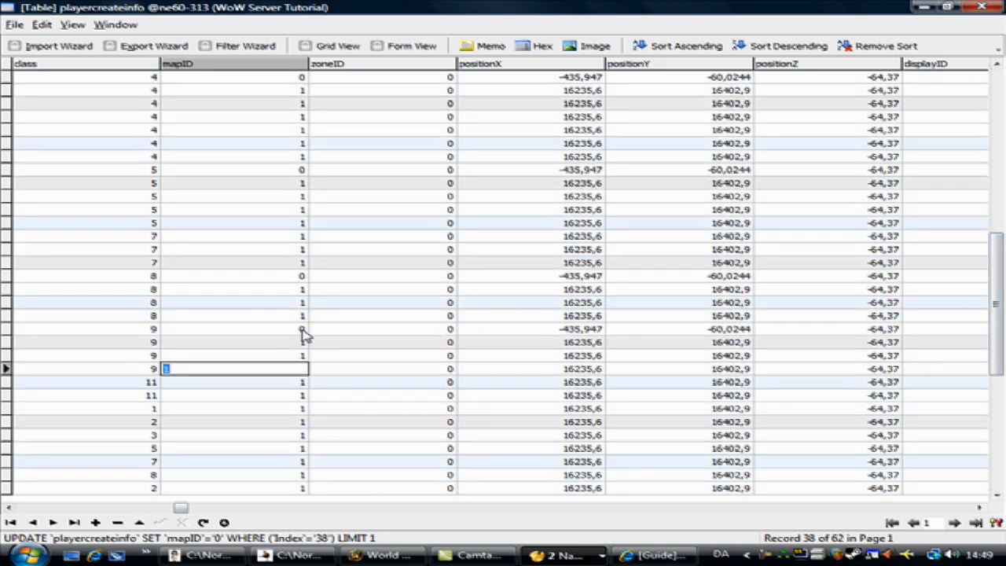
pyautogui.scroll(-8, 550, 443)
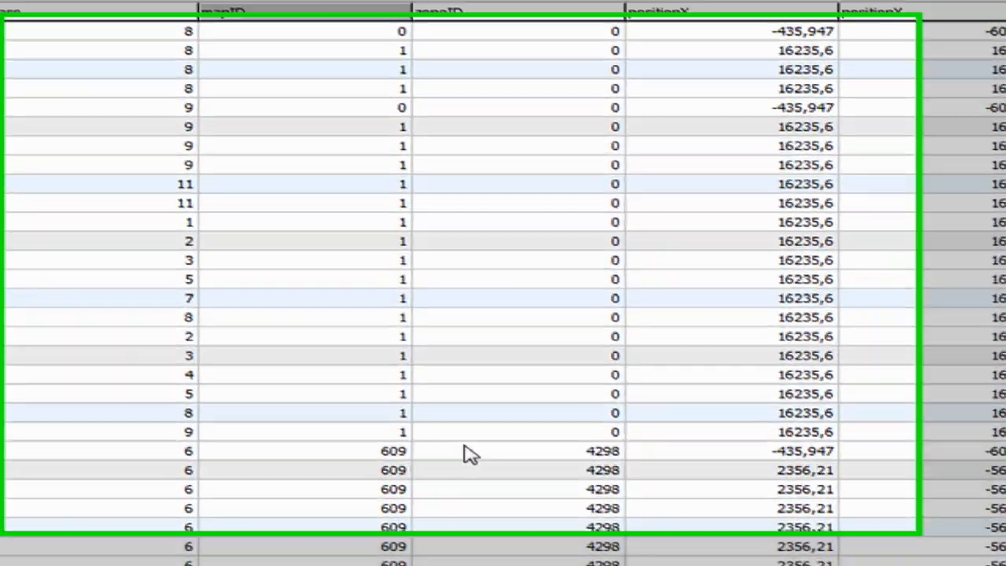
pyautogui.click(286, 366)
pyautogui.press('BackSpace')
pyautogui.press('BackSpace')
pyautogui.press('BackSpace')
pyautogui.write('0')
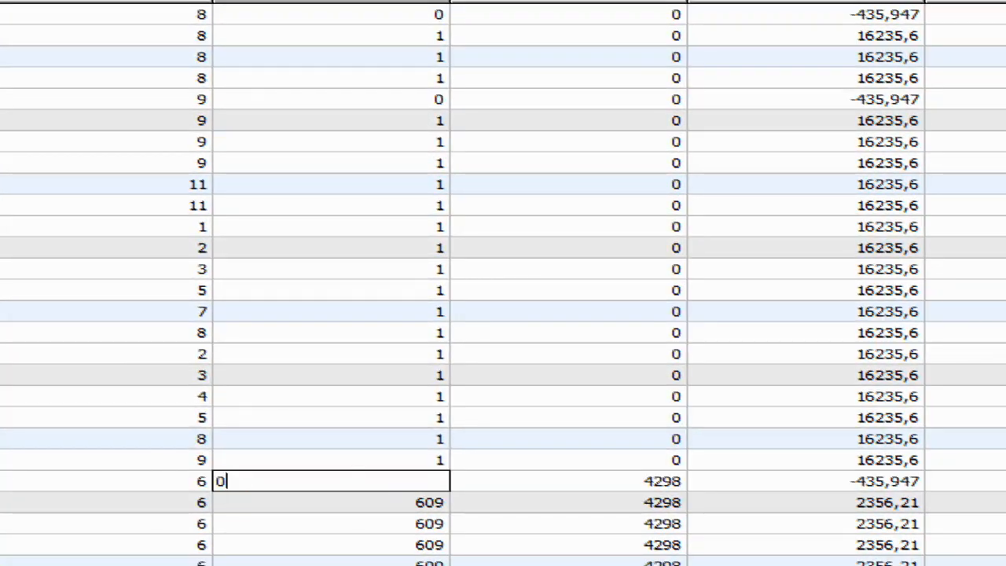
pyautogui.press('Return')
pyautogui.scroll(11, 765, 474)
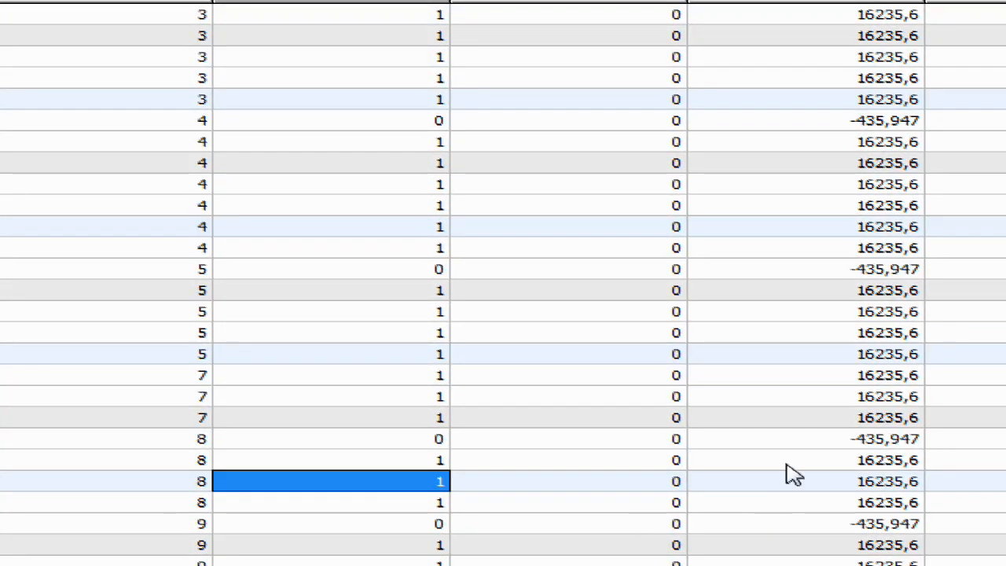
pyautogui.scroll(3, 852, 520)
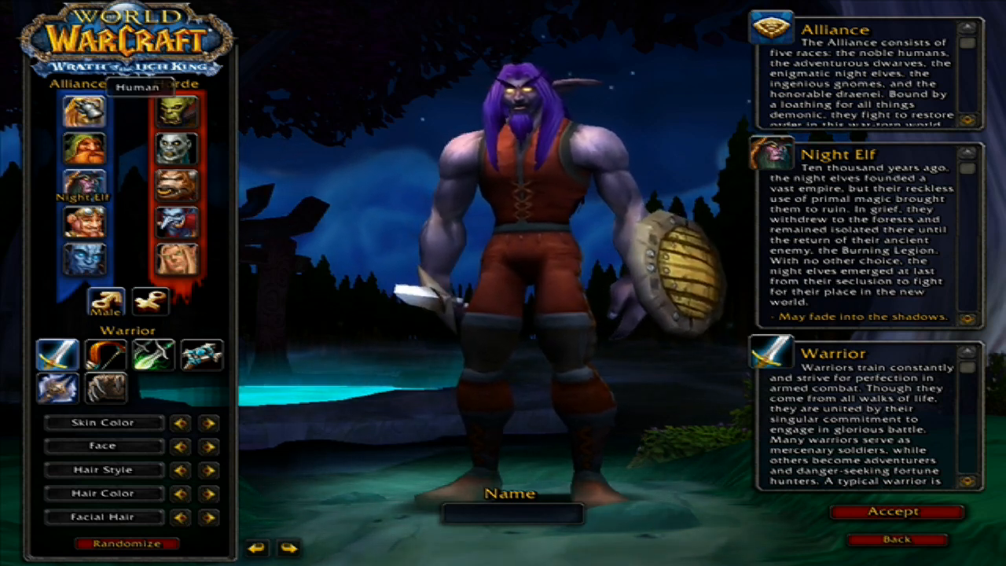
# Switch to the game, create a Human Warrior named Emulator, and enter the world with it.
pyautogui.click(84, 111)
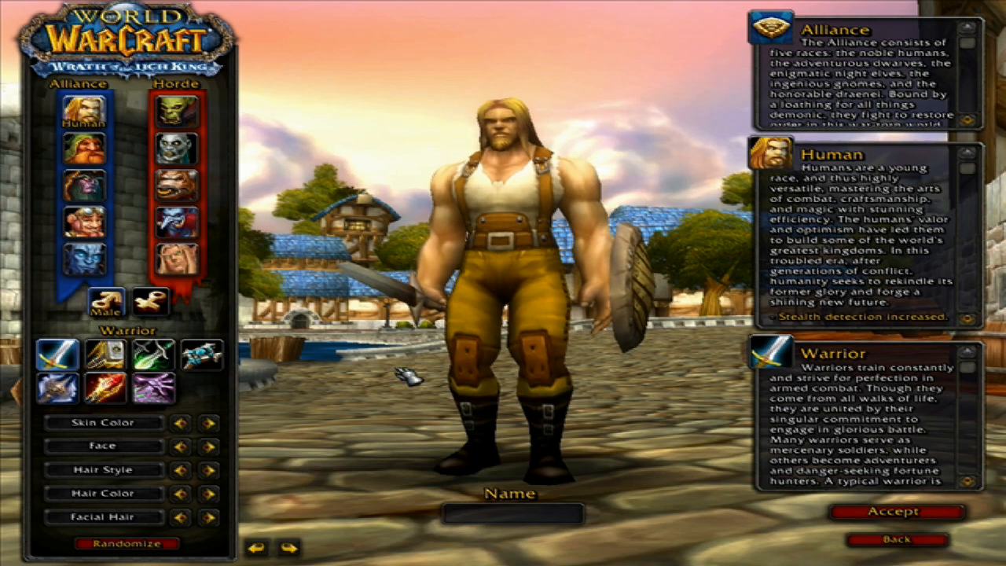
pyautogui.write('Emula')
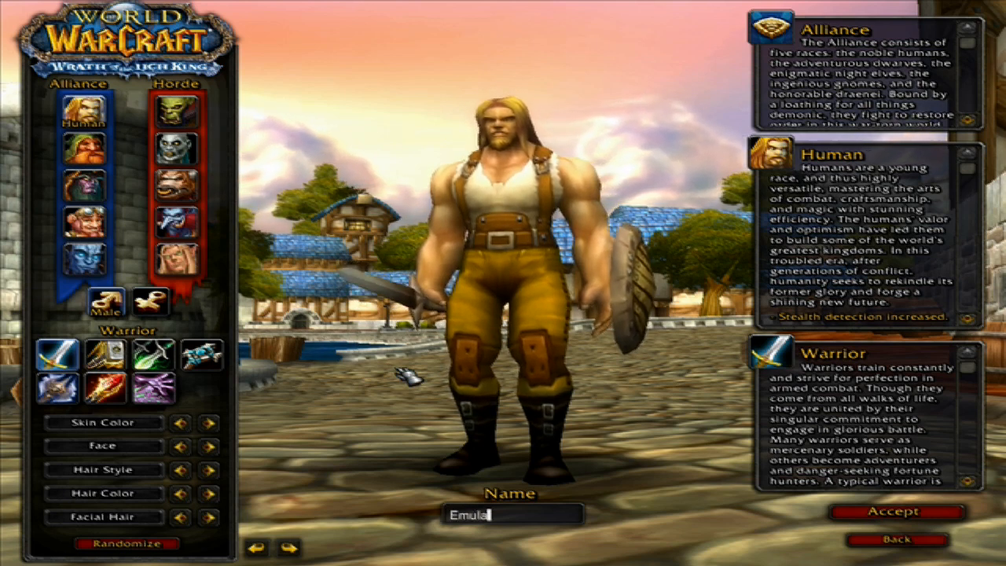
pyautogui.write('tor')
pyautogui.click(897, 513)
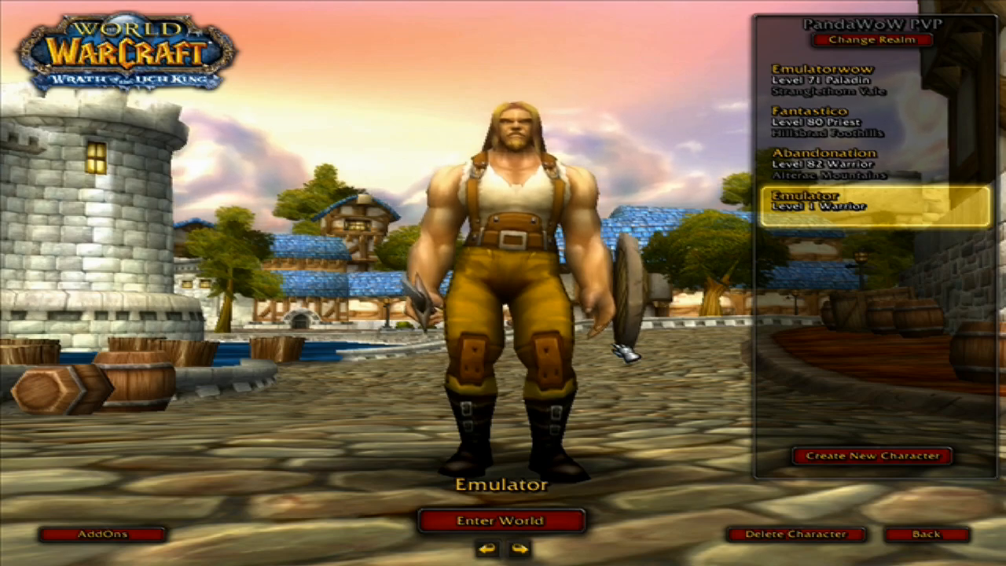
pyautogui.press('Return')
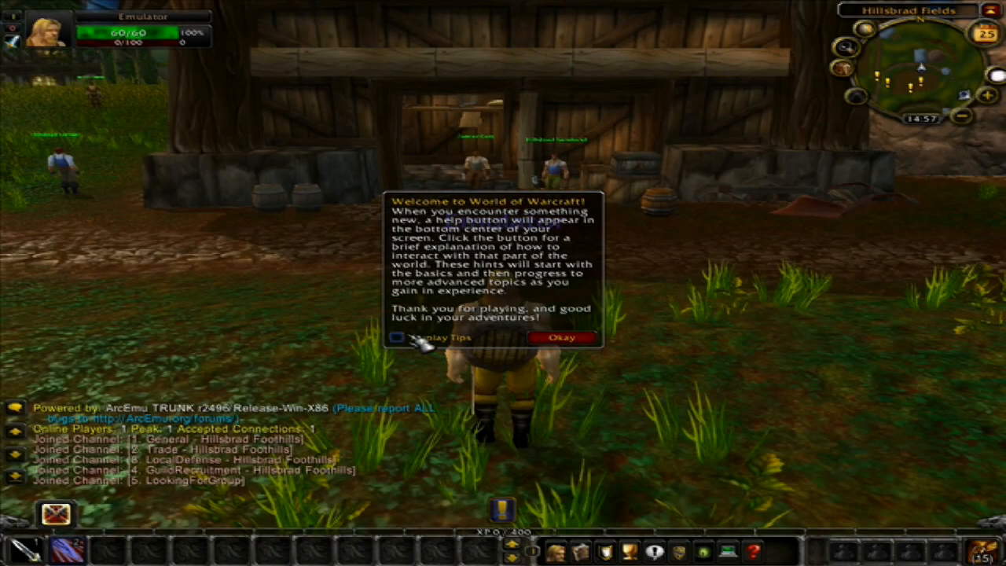
pyautogui.moveTo(554, 343); pyautogui.dragTo(629, 343)
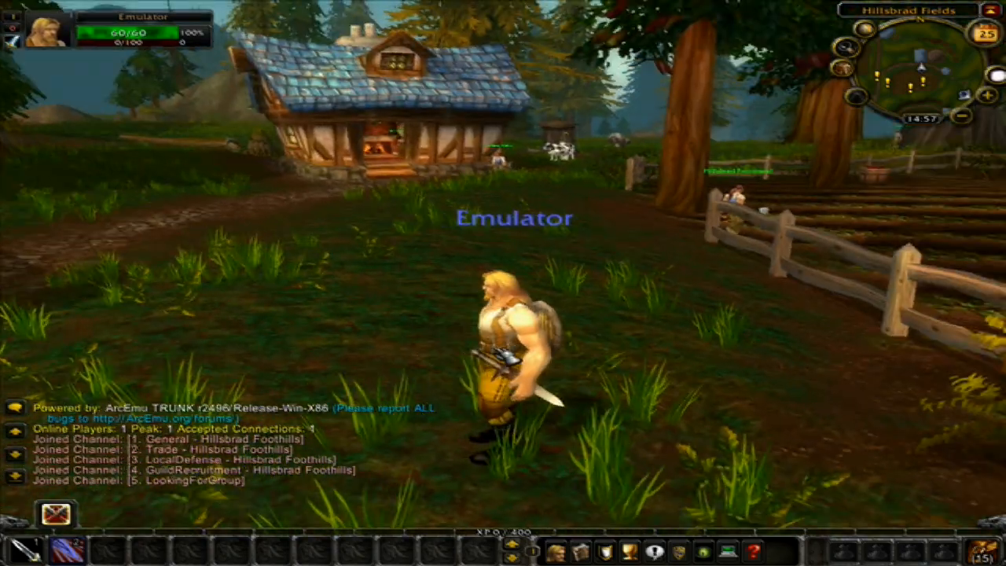